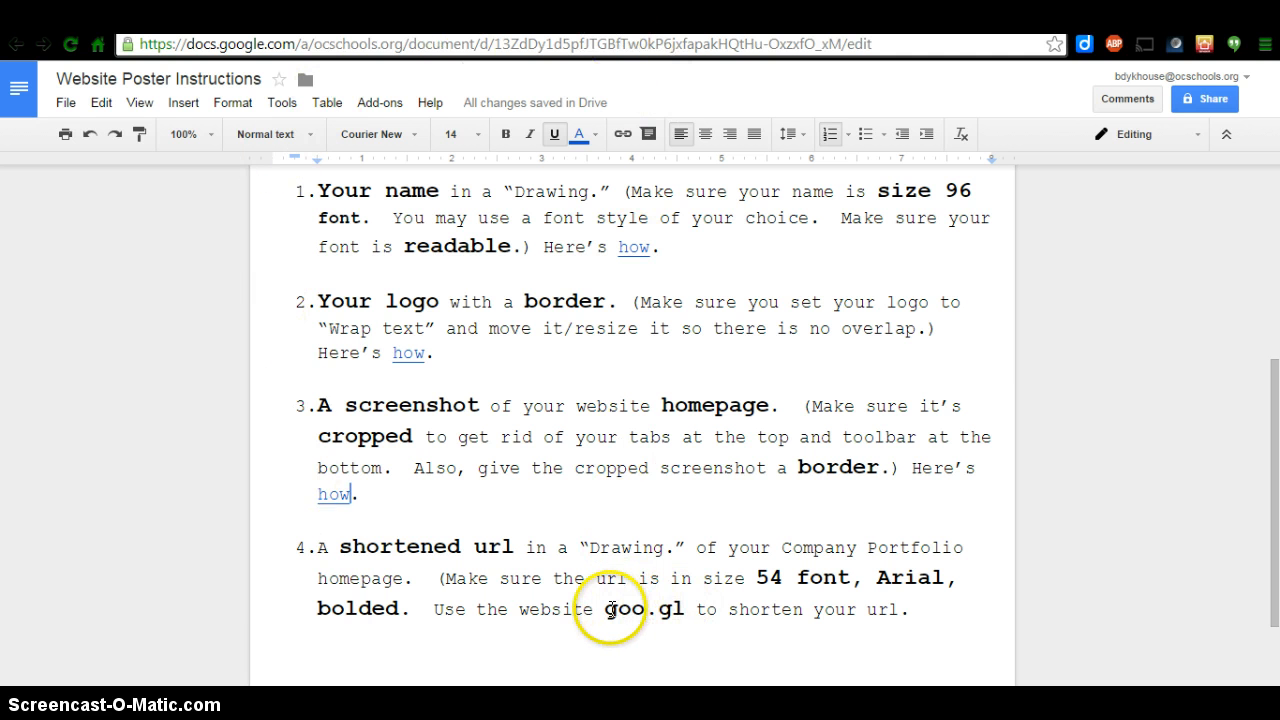
Step: Open the goo.gl URL shortener in a new browser tab, ready to accept a long URL
key("ctrl+t")
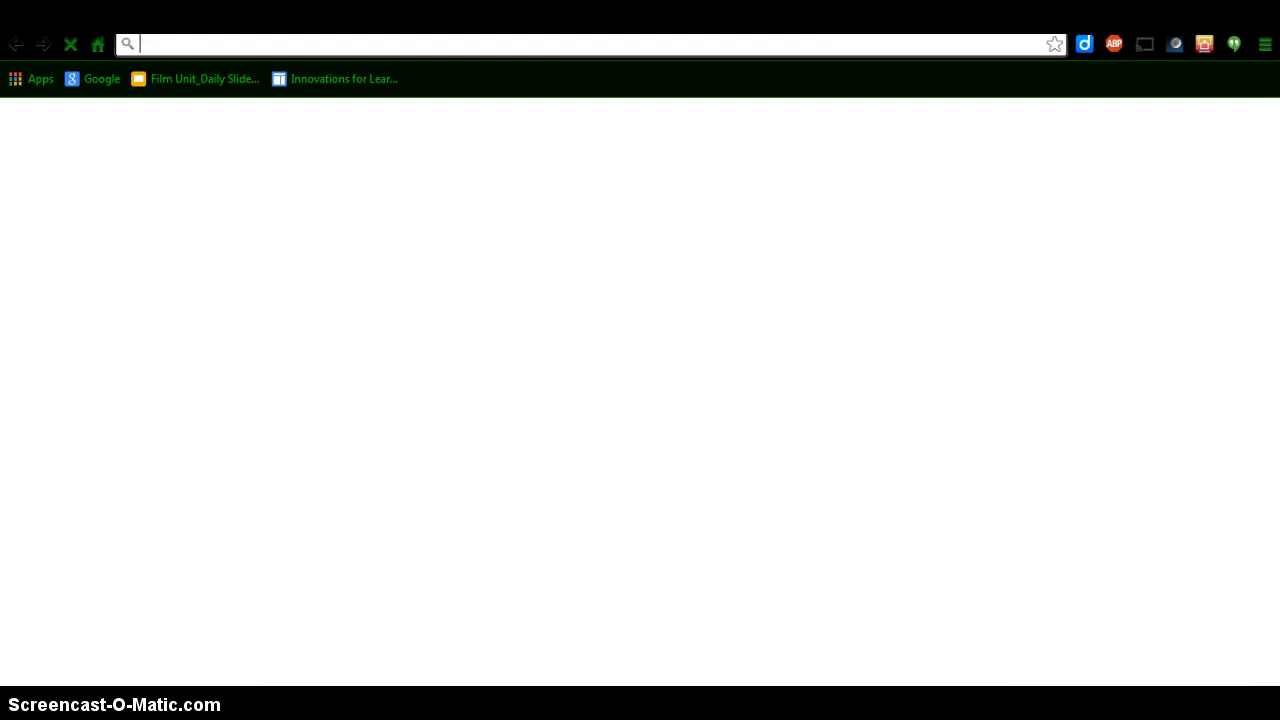
left_click(608, 50)
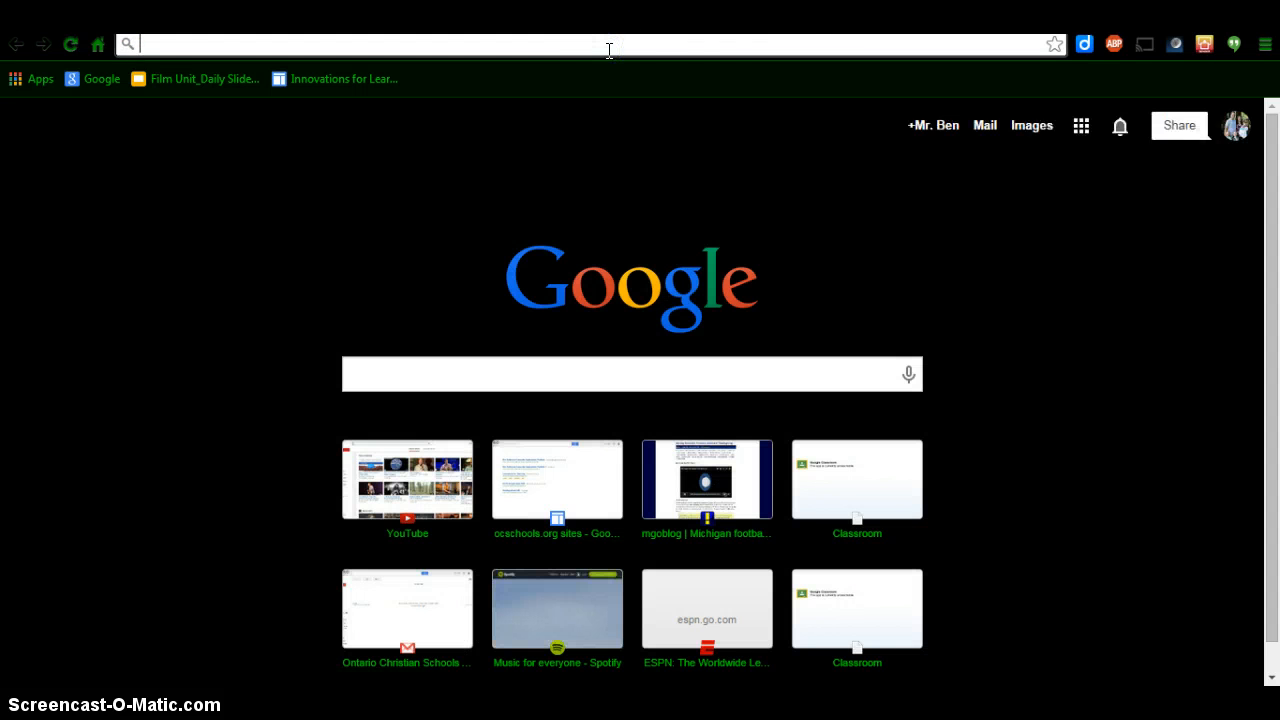
type("goo.gl")
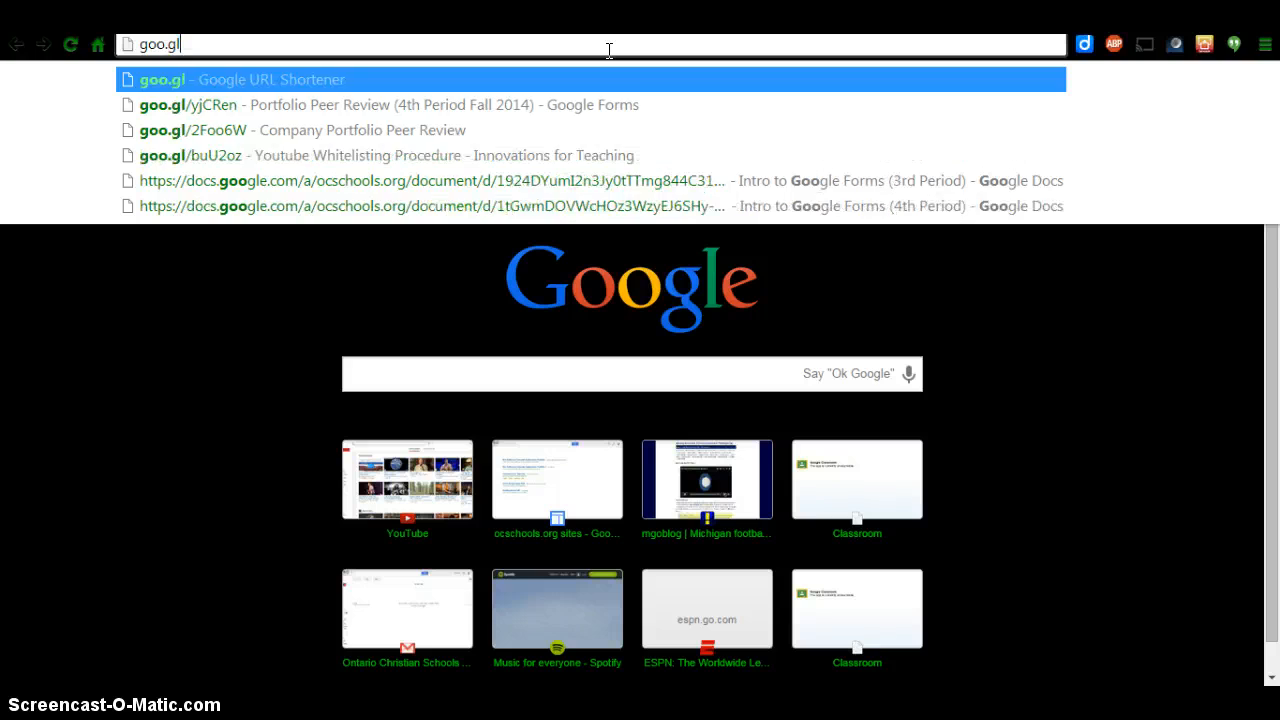
key("Return")
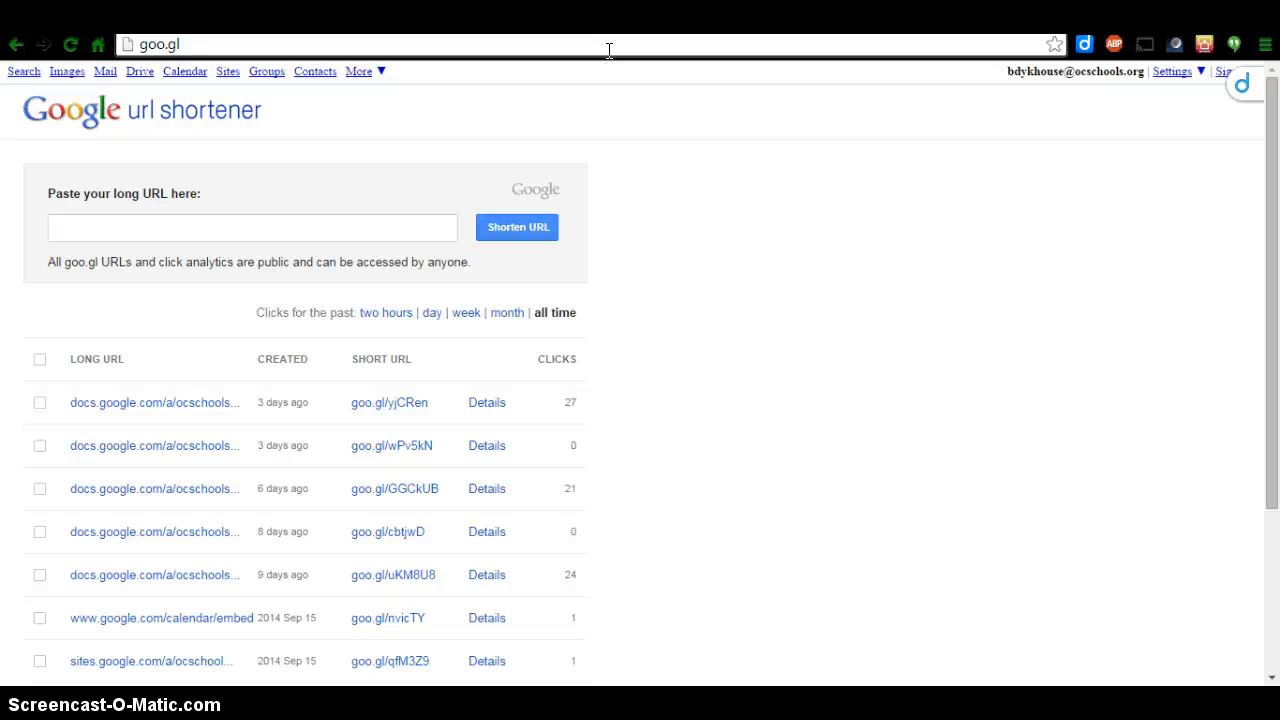
left_click(420, 222)
Step: Go to sites.google.com in another new tab and open the Computer Applications Portfolio site that is shared with everyone
key("ctrl+t")
left_click(773, 46)
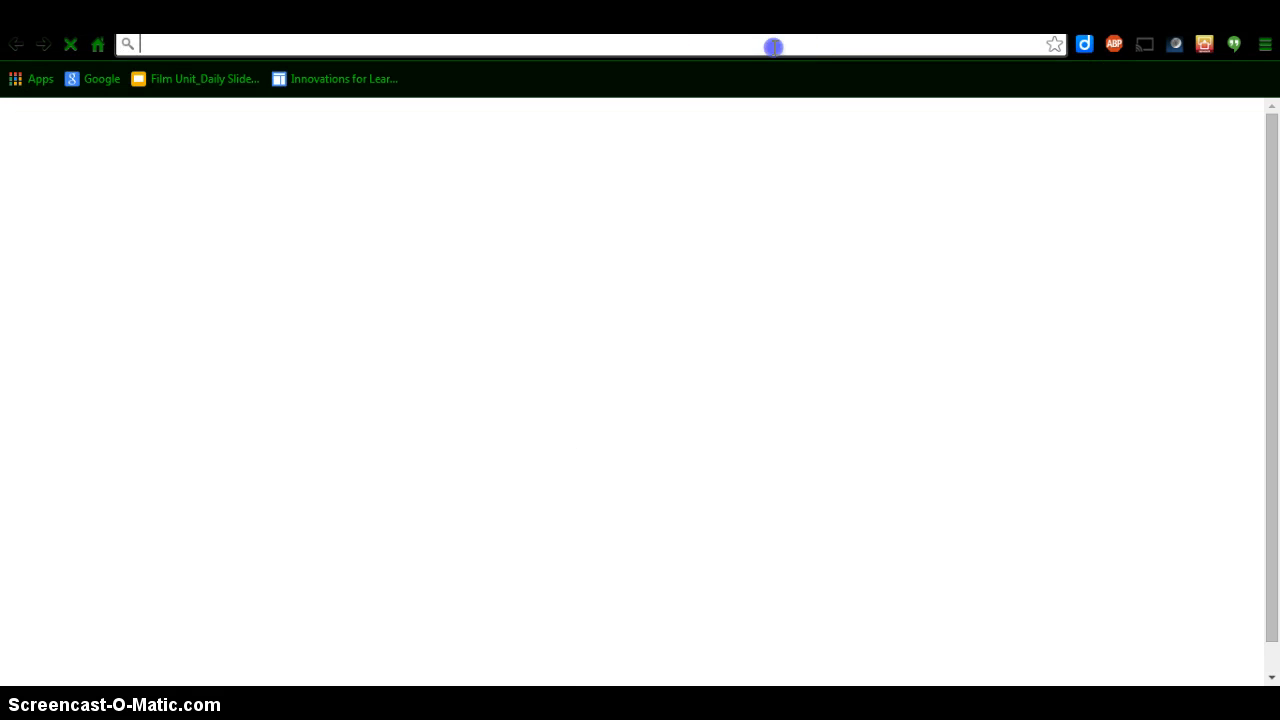
type("sites.google.com")
key("Return")
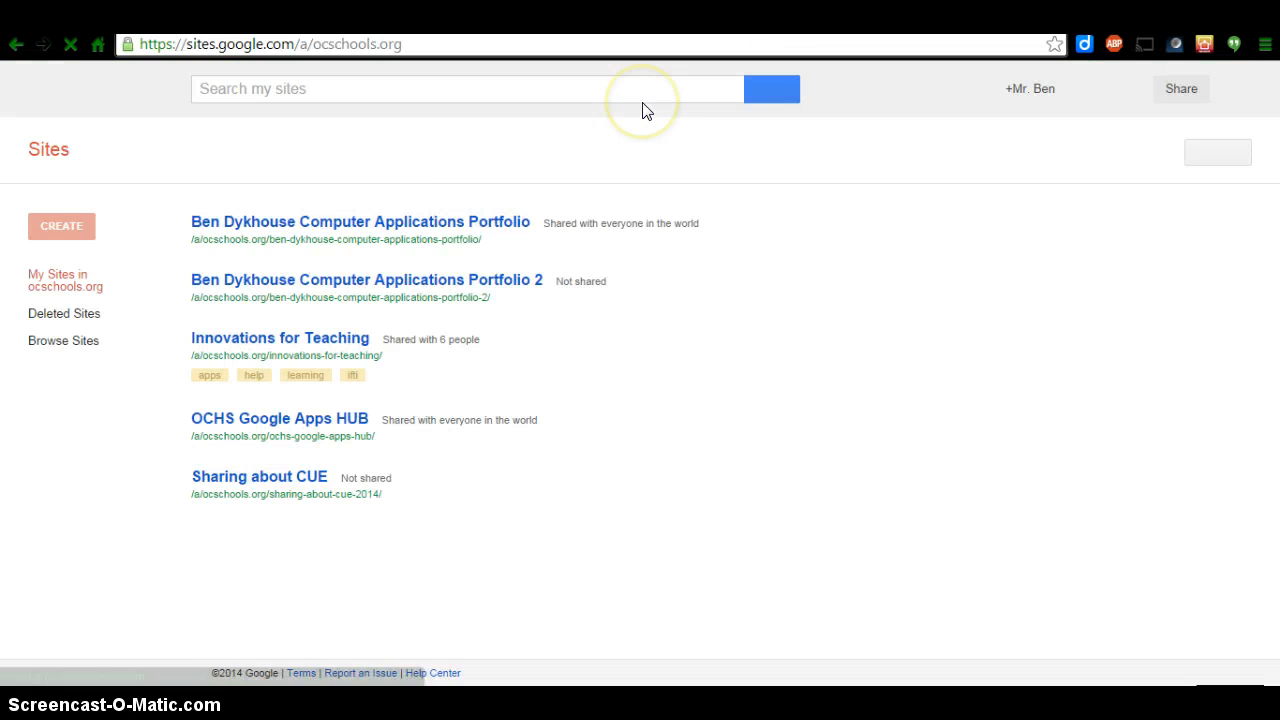
left_click(455, 224)
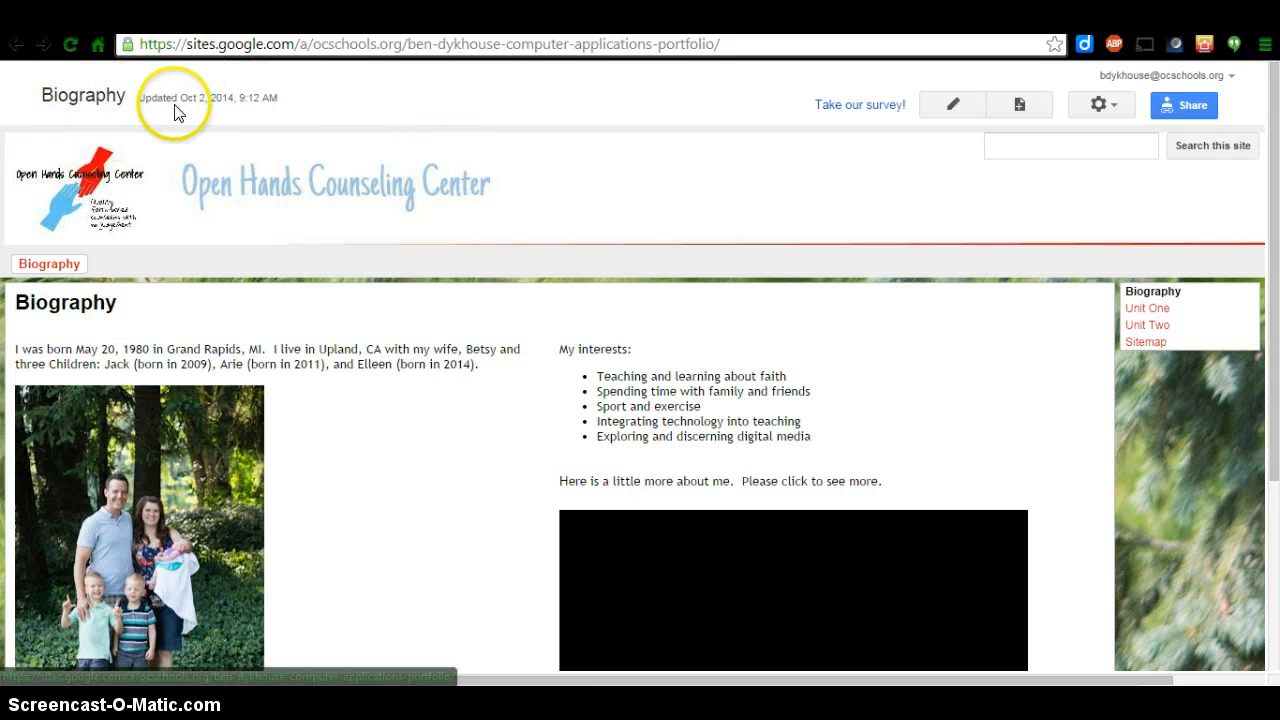
Step: Copy the full web address of the portfolio site's homepage
left_click(513, 44)
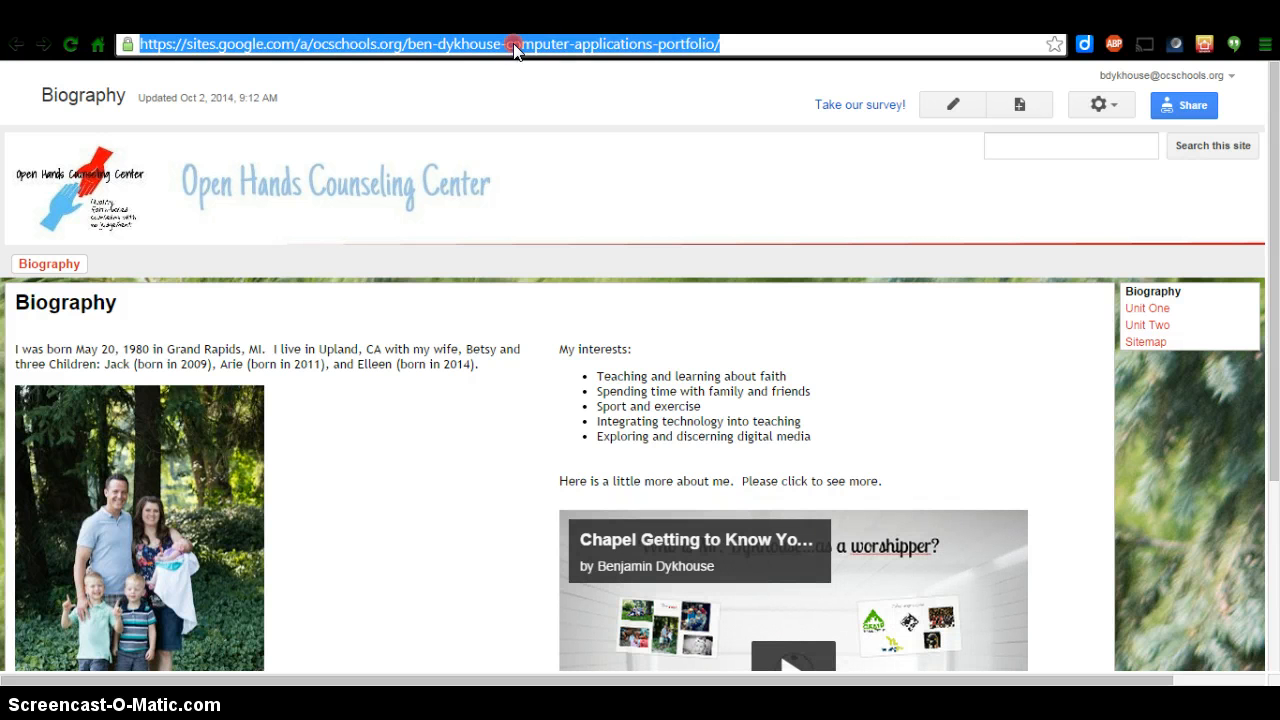
right_click(513, 44)
left_click(548, 106)
Step: Return to the goo.gl shortener, paste the portfolio homepage address as the long URL and shorten it
left_click(674, 18)
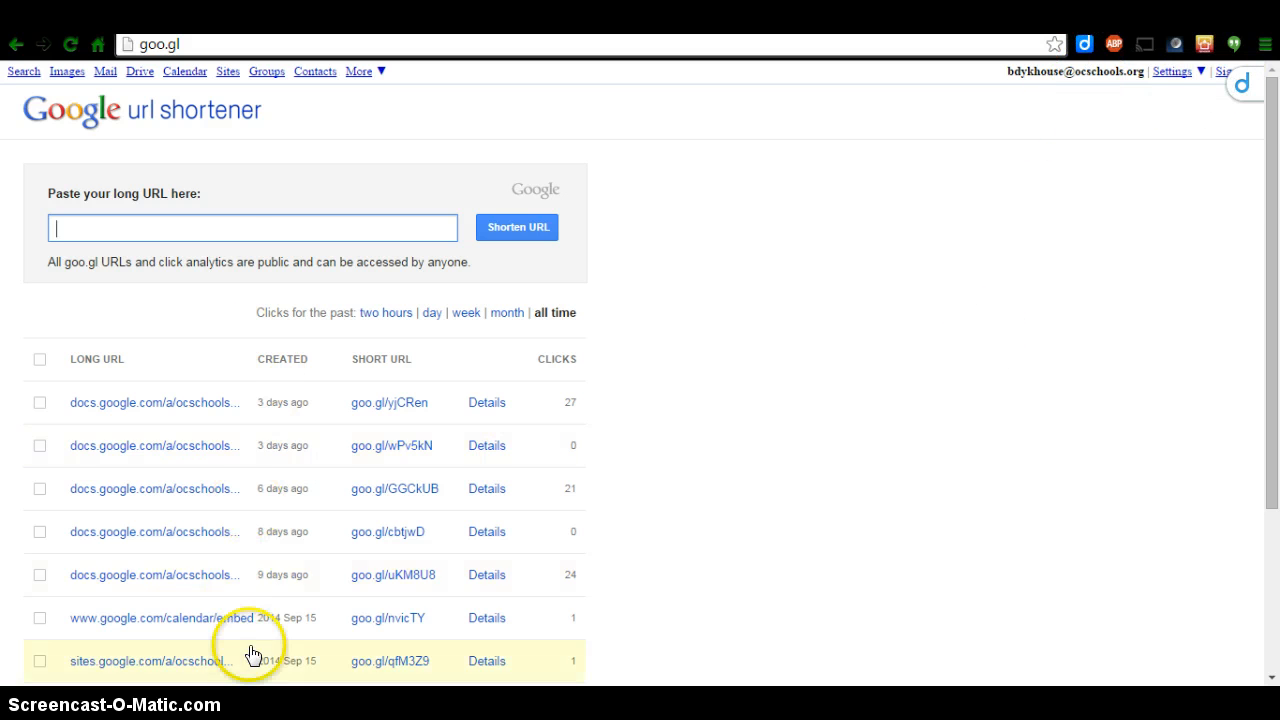
scroll(251, 657, "down", 2)
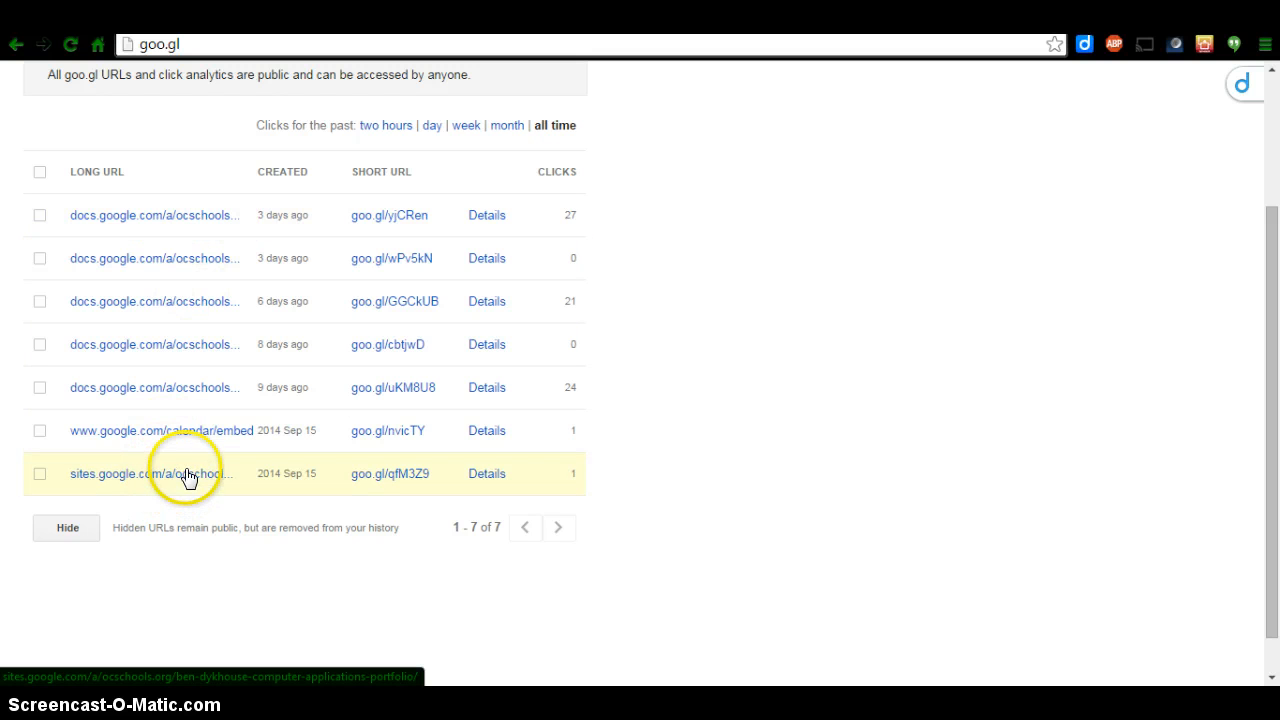
scroll(263, 471, "up", 2)
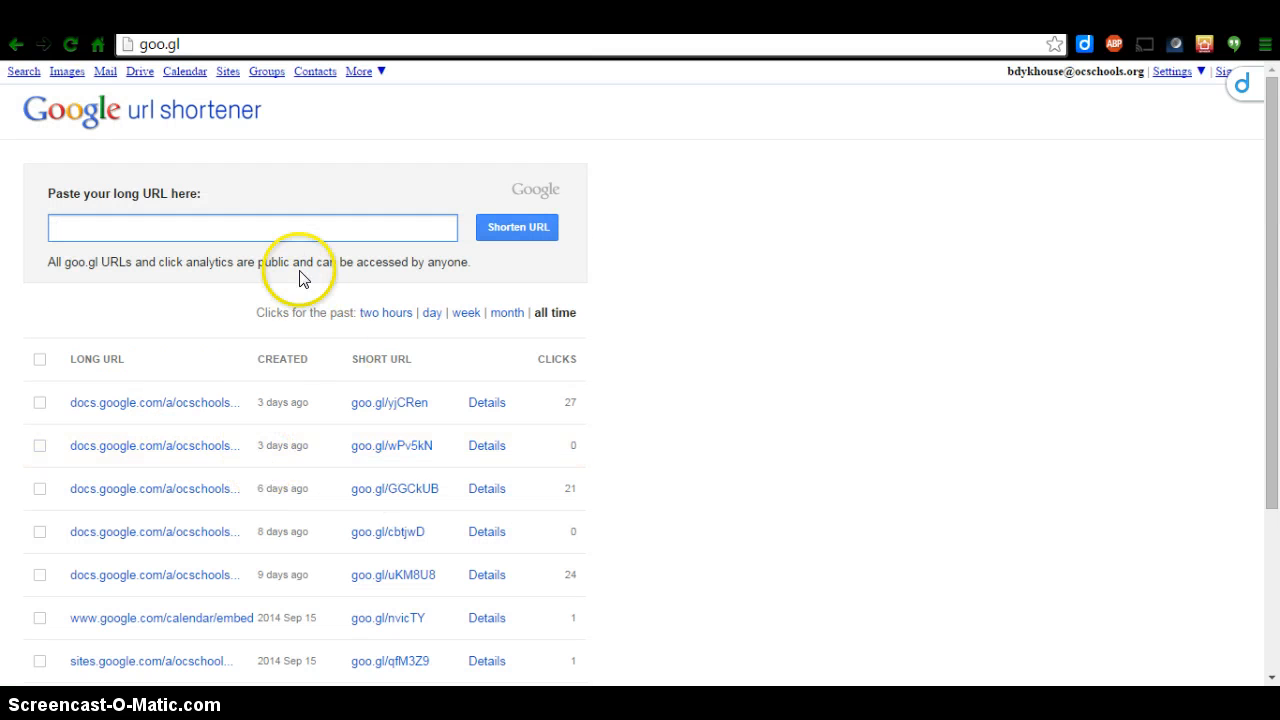
left_click(289, 228)
key("ctrl+v")
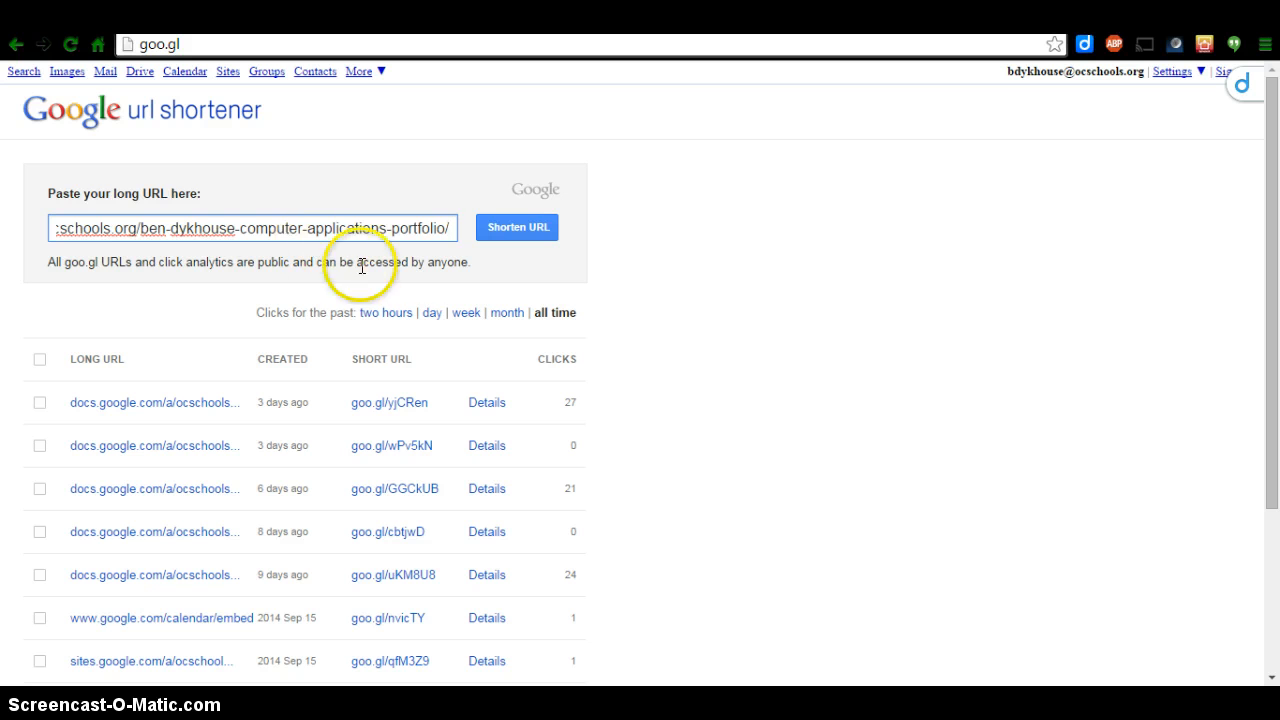
left_click(507, 226)
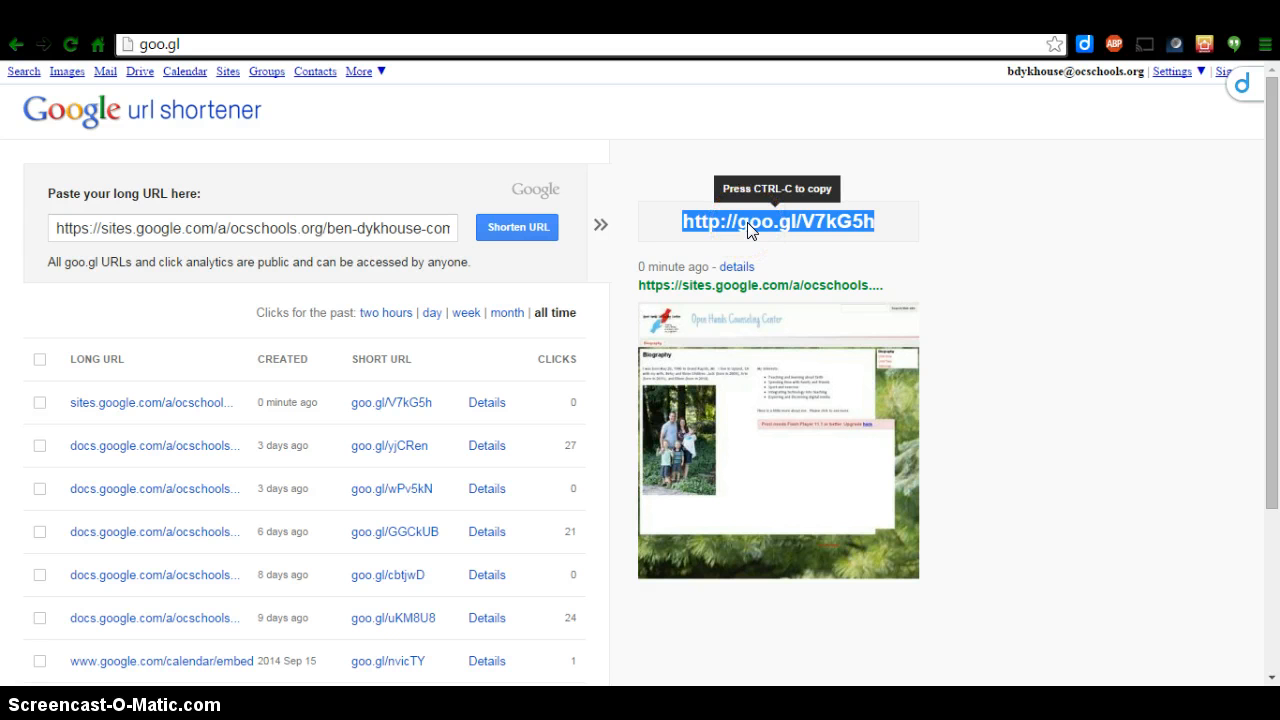
Step: Copy the new short URL and switch to the Website Poster (3rd Period) document
left_click(1017, 227)
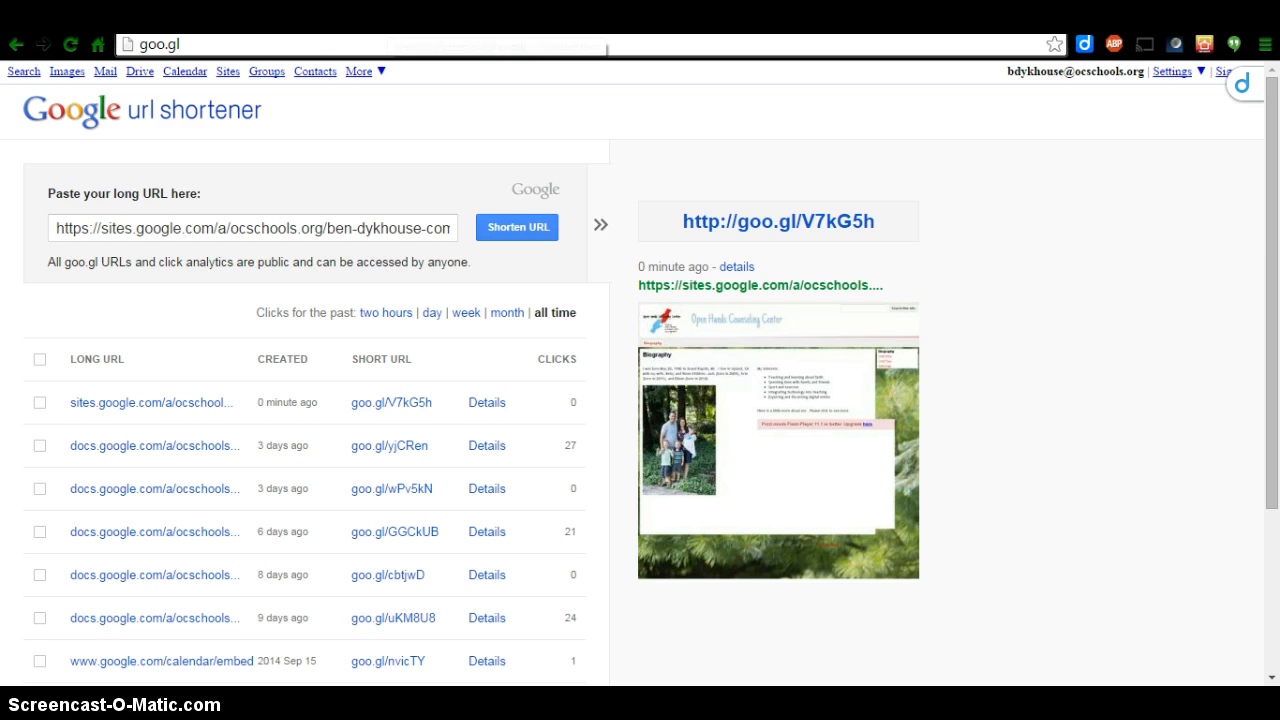
left_click(525, 20)
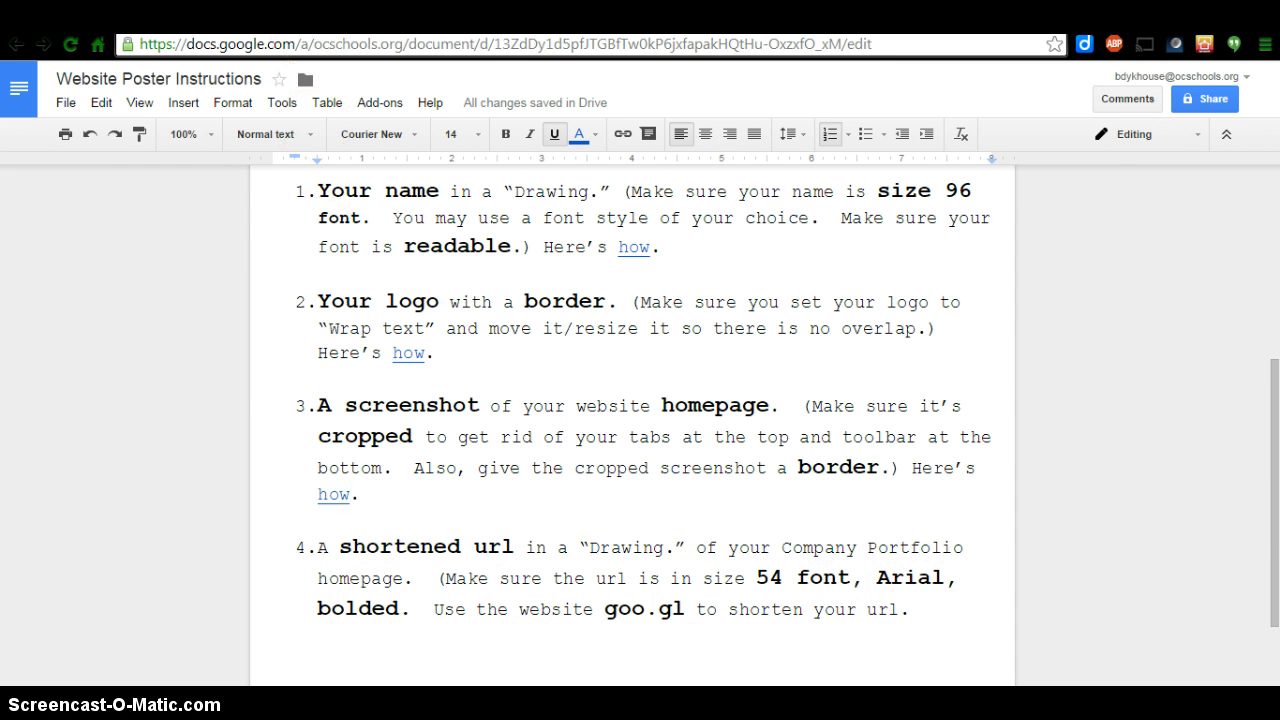
left_click(308, 22)
Step: Start a new drawing on the blank line above the homepage screenshot in the poster
double_click(729, 325)
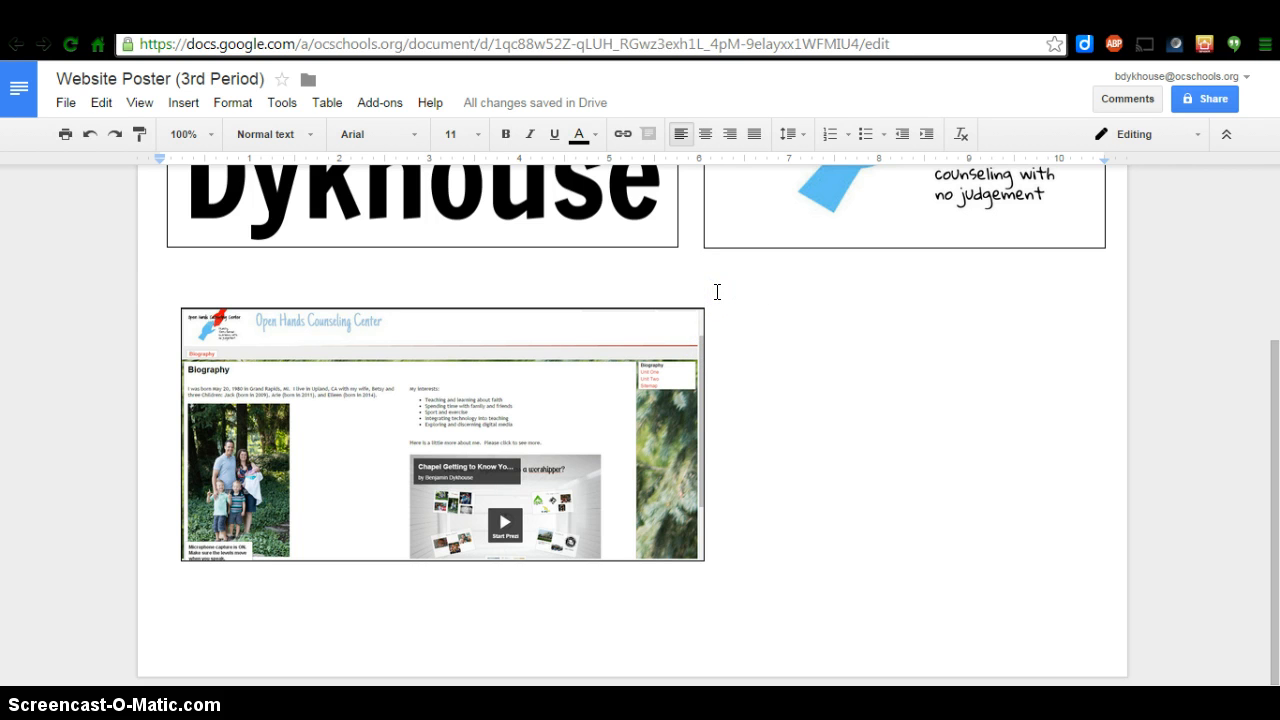
left_click(732, 317)
left_click(184, 104)
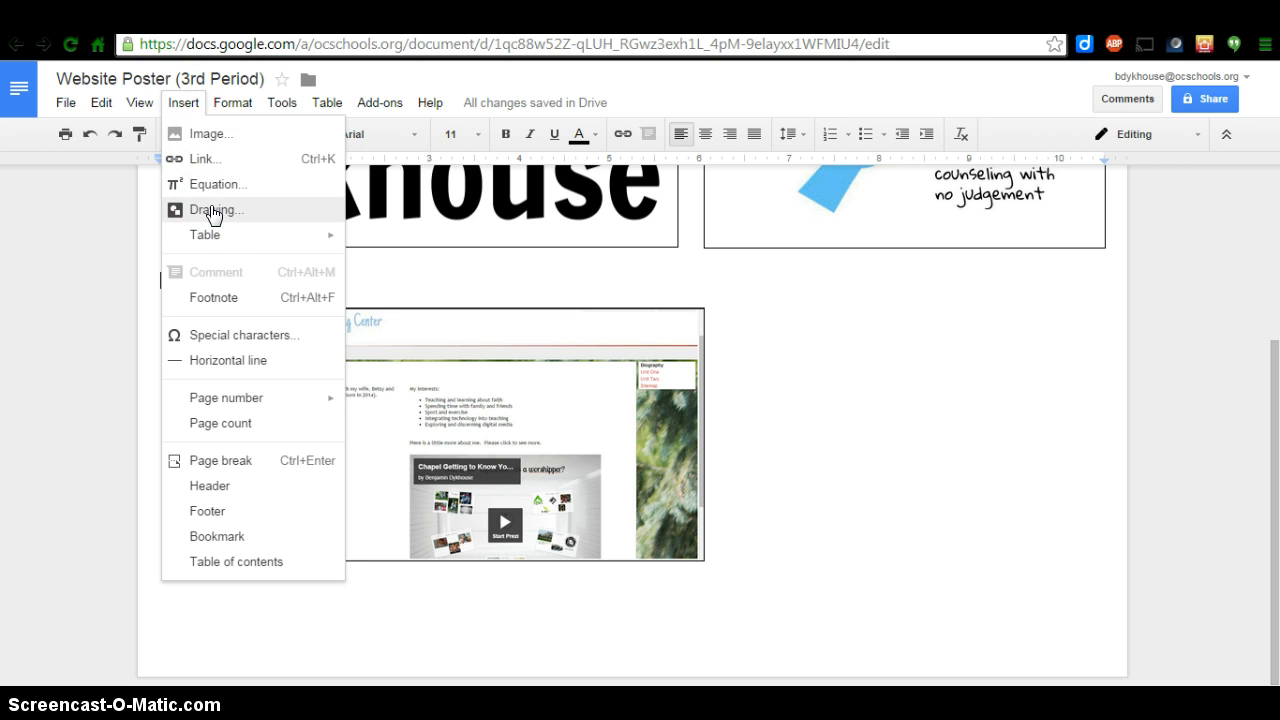
left_click(212, 210)
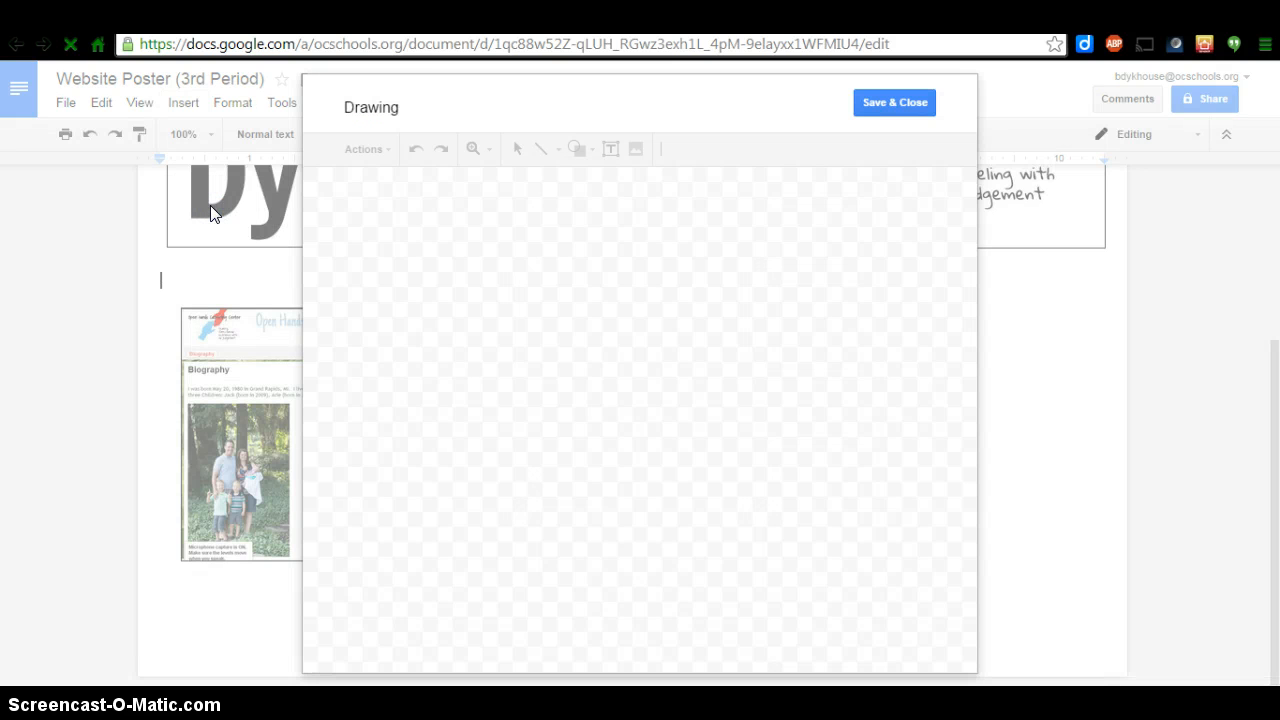
left_click(611, 150)
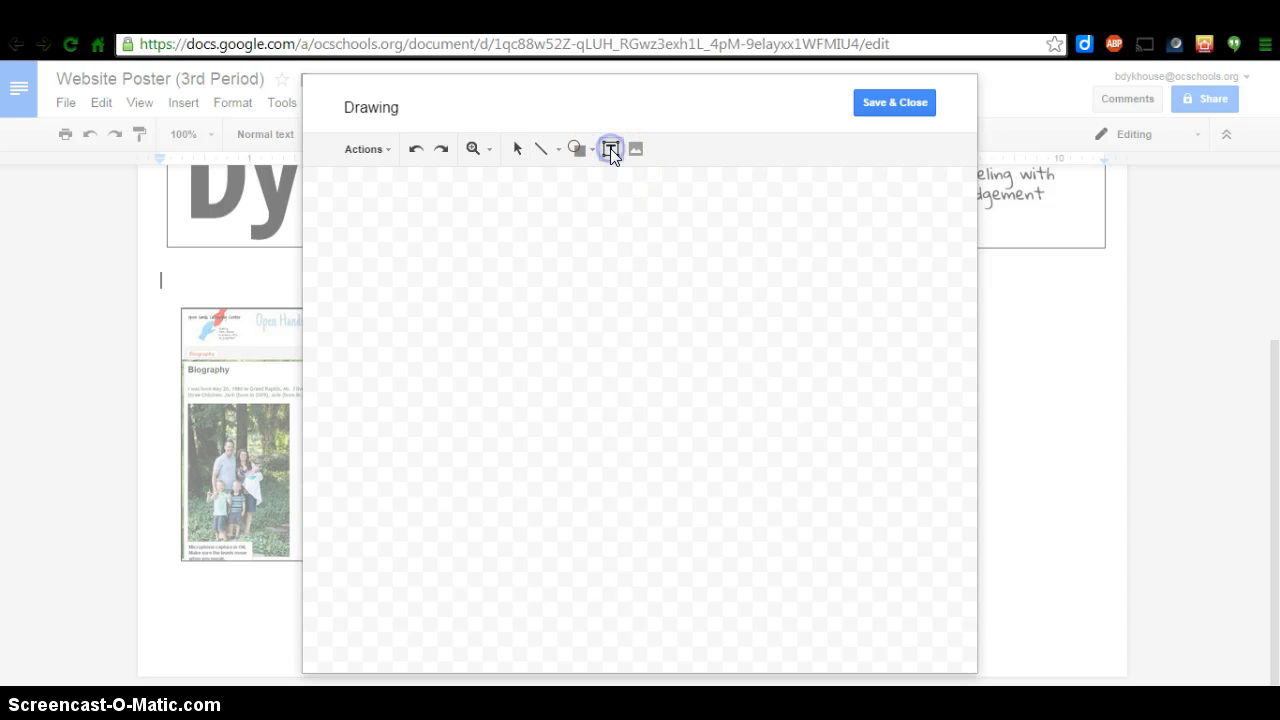
mouse_move(364, 254)
left_mouse_down()
mouse_move(349, 374)
mouse_move(489, 431)
mouse_move(892, 417)
left_mouse_up()
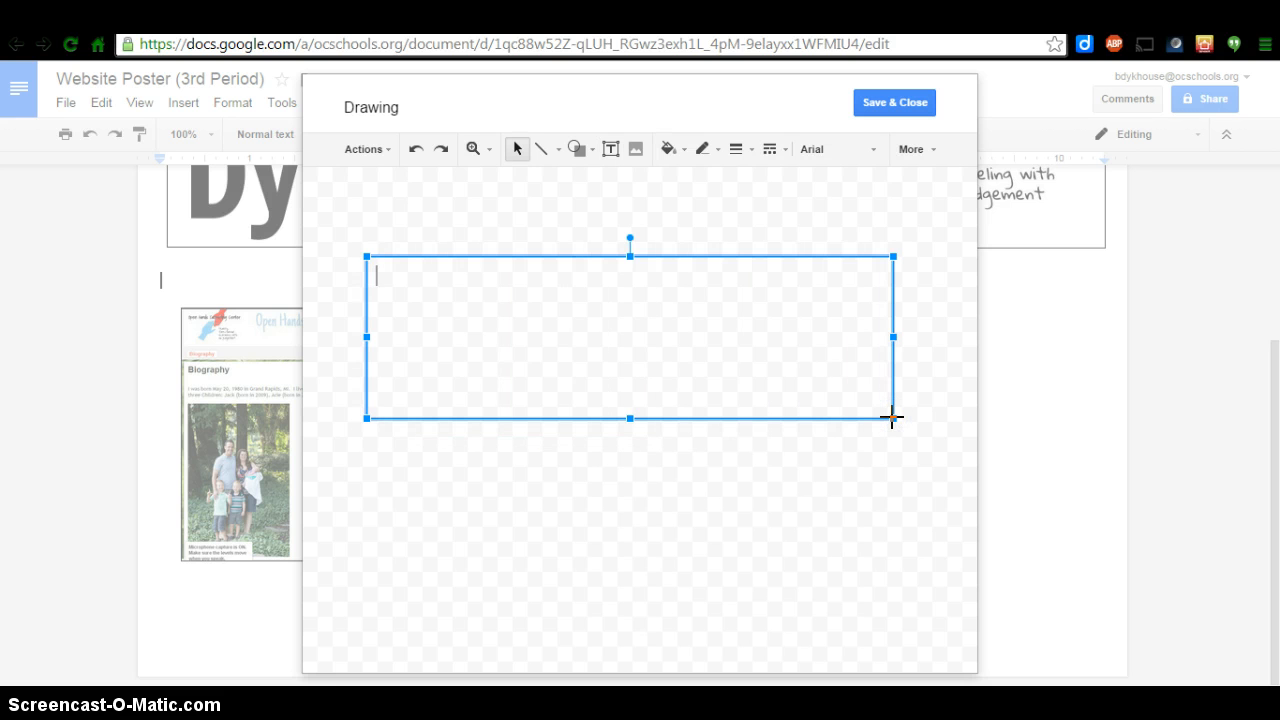
left_click(426, 286)
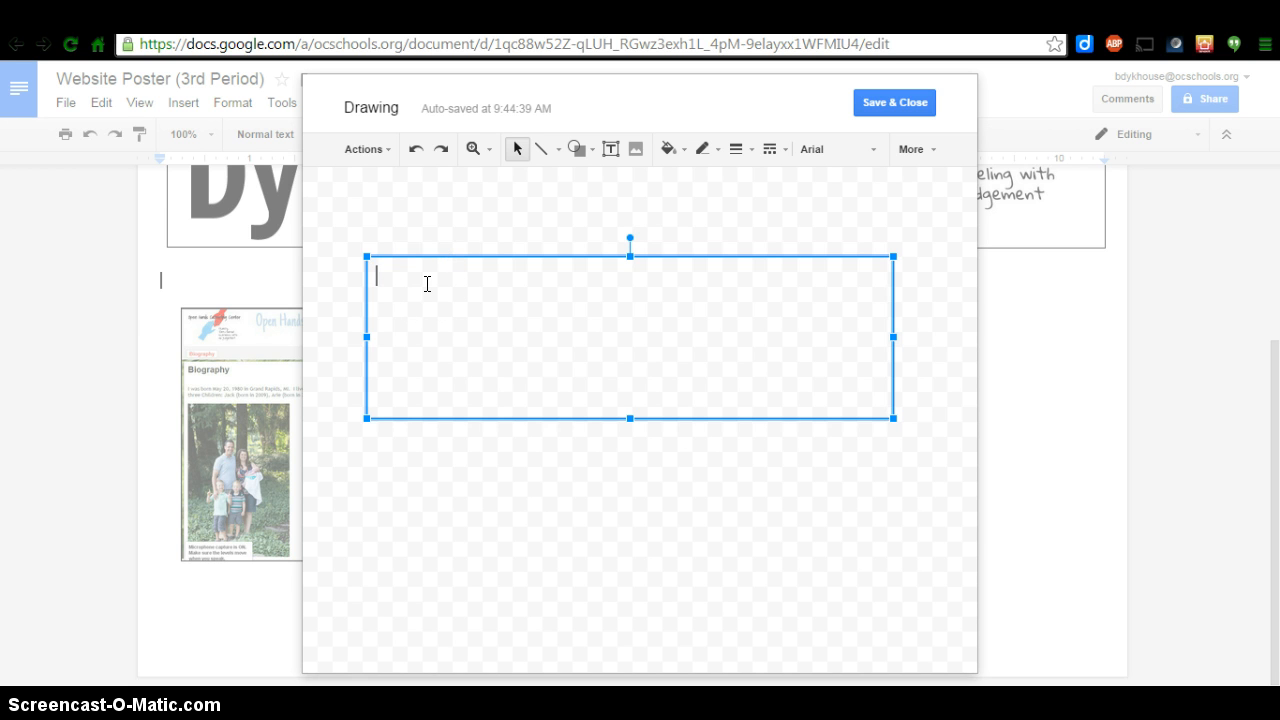
key("ctrl+v")
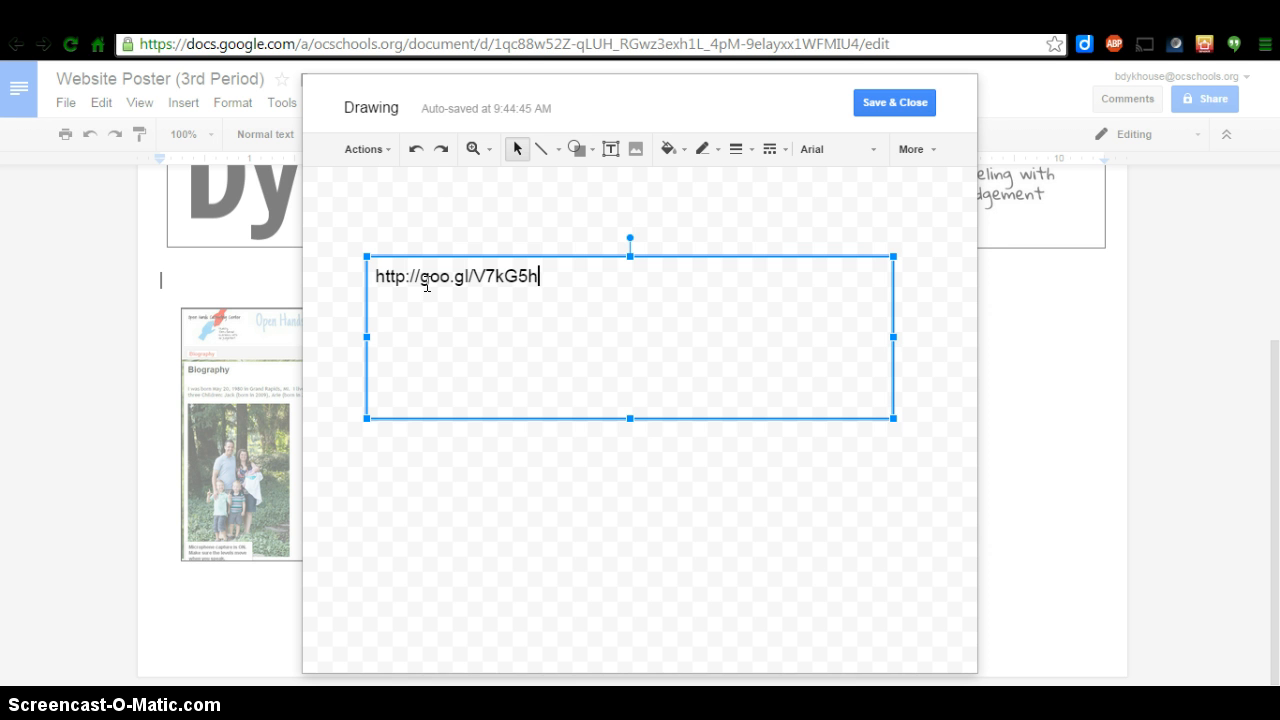
left_click(517, 292)
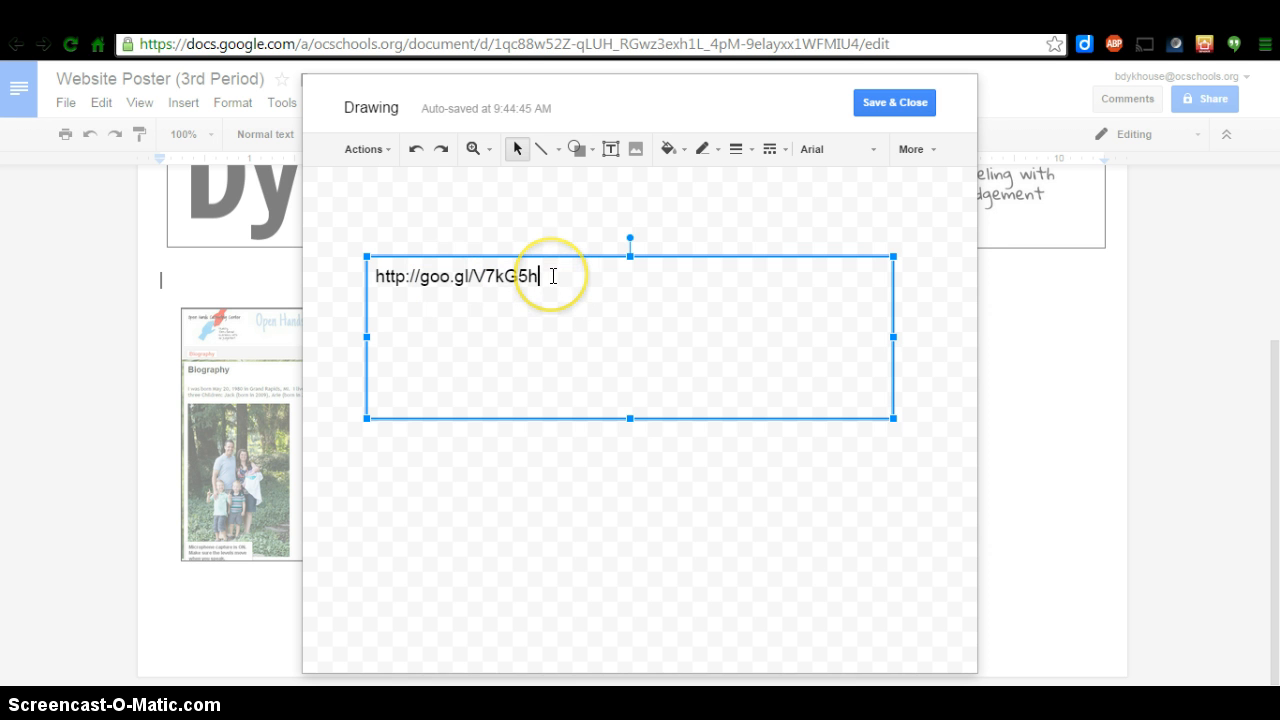
Step: Set the short URL text to font size 54 and make it bold
left_click_drag(550, 276, 397, 275)
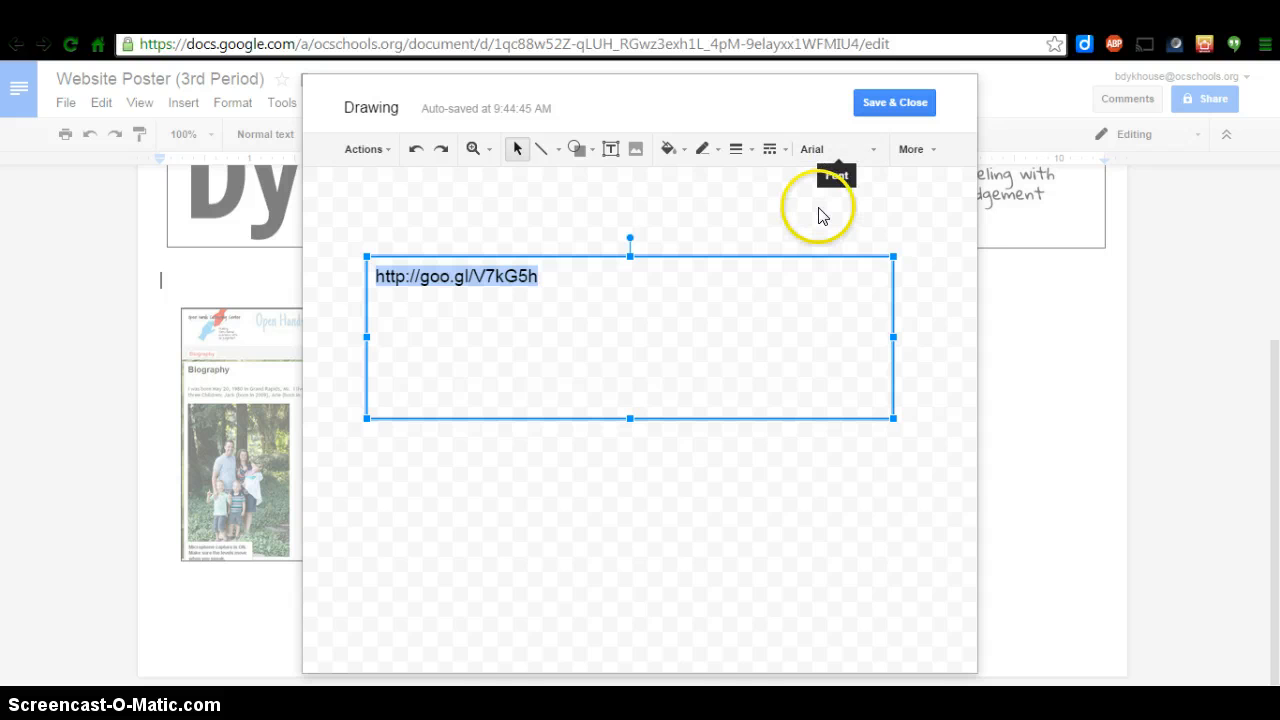
left_click(936, 152)
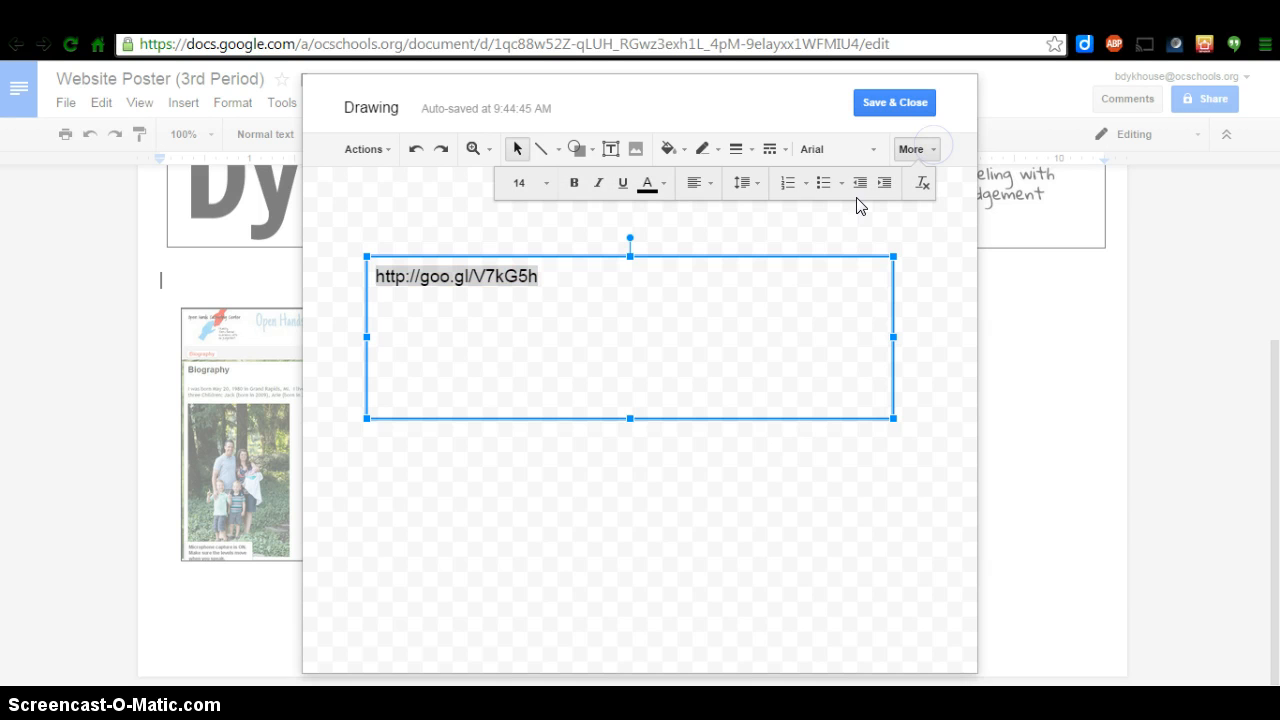
left_click(547, 185)
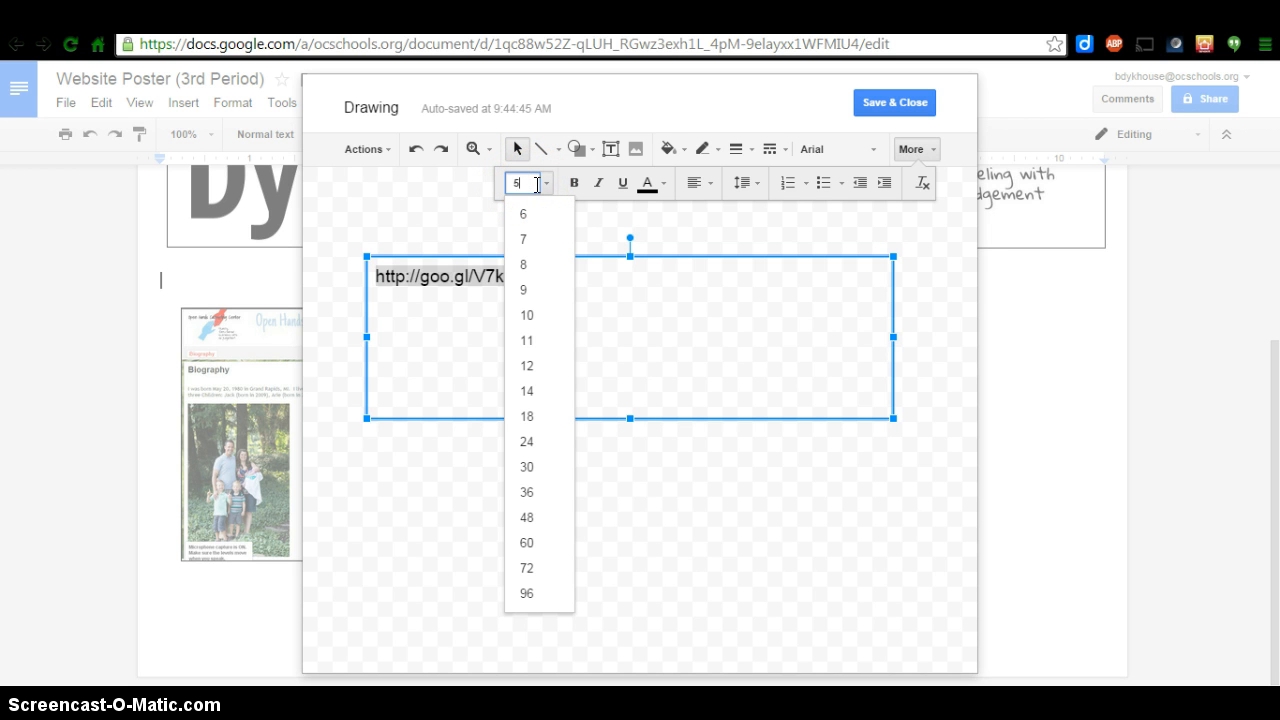
key("Return")
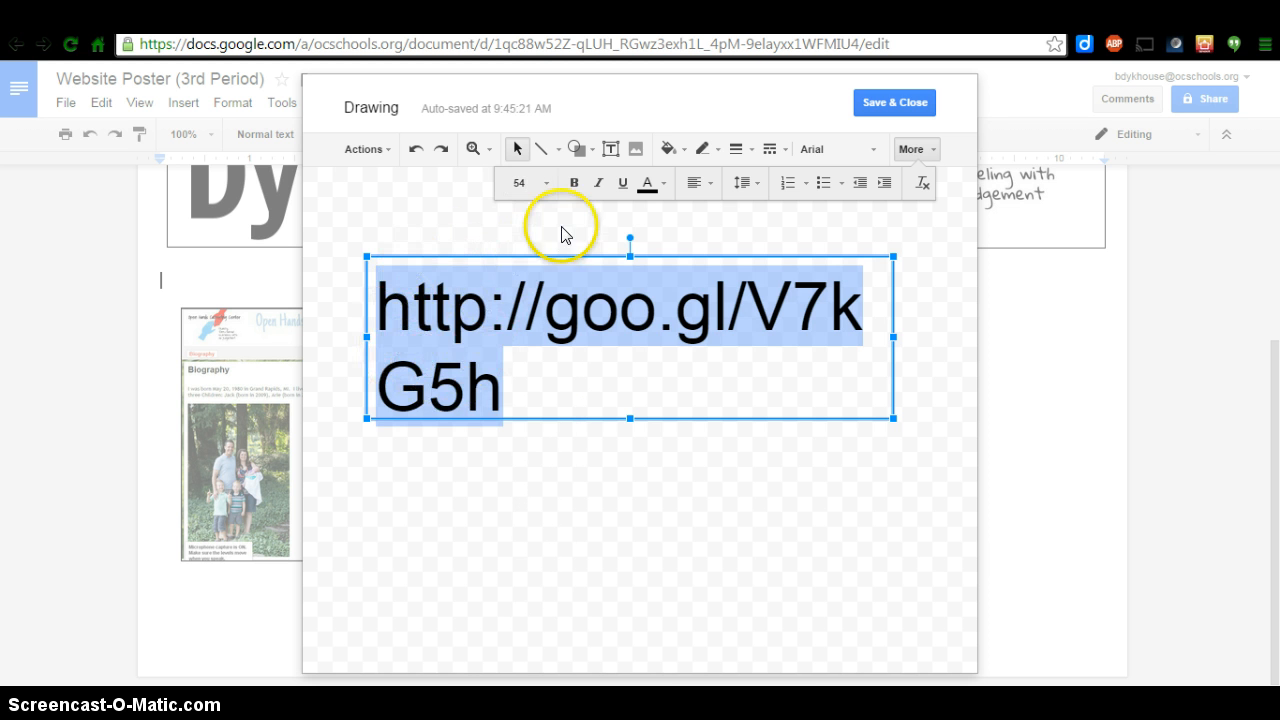
left_click(576, 185)
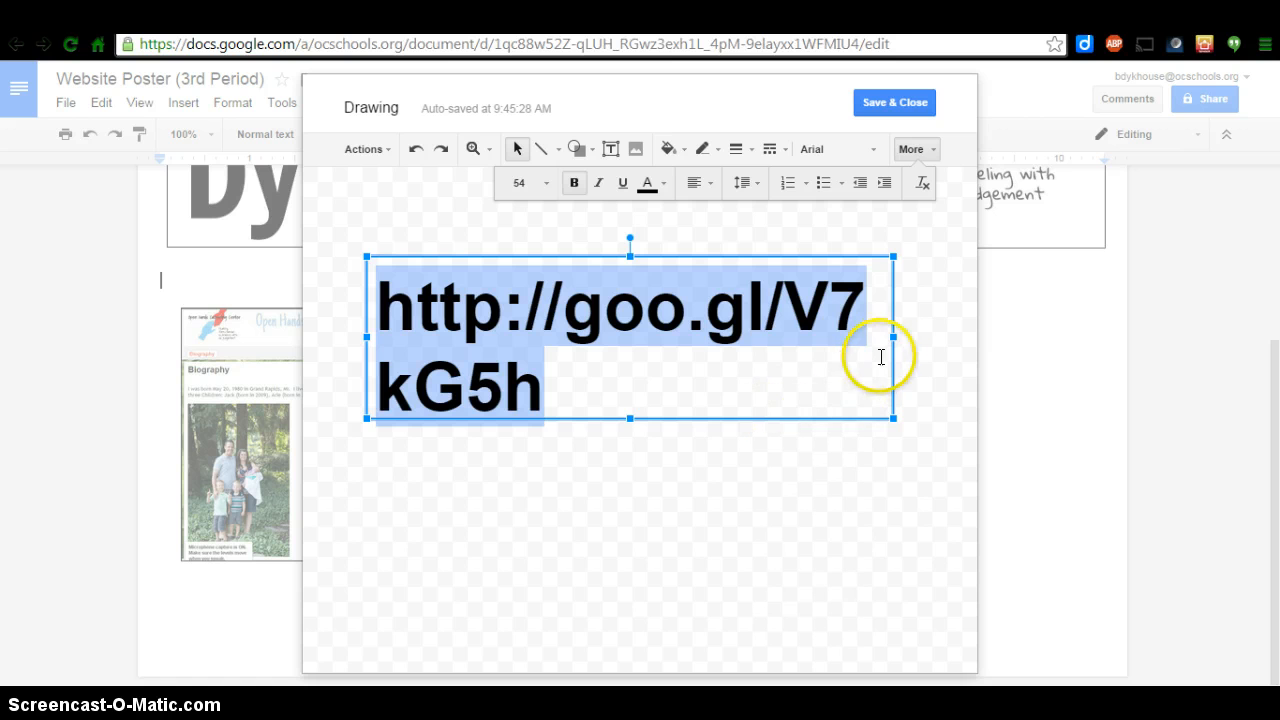
Step: Widen the URL text box on both sides until it spans the full width of the drawing canvas
left_click_drag(893, 337, 976, 342)
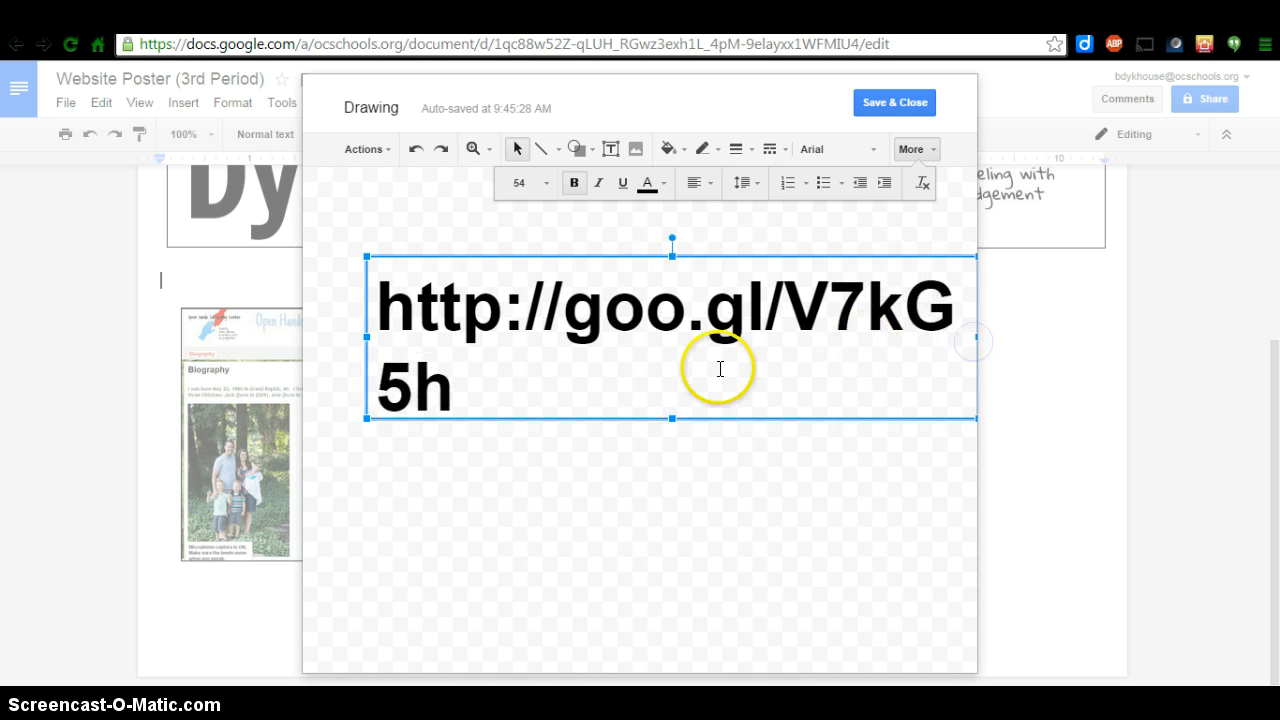
left_click_drag(366, 336, 304, 336)
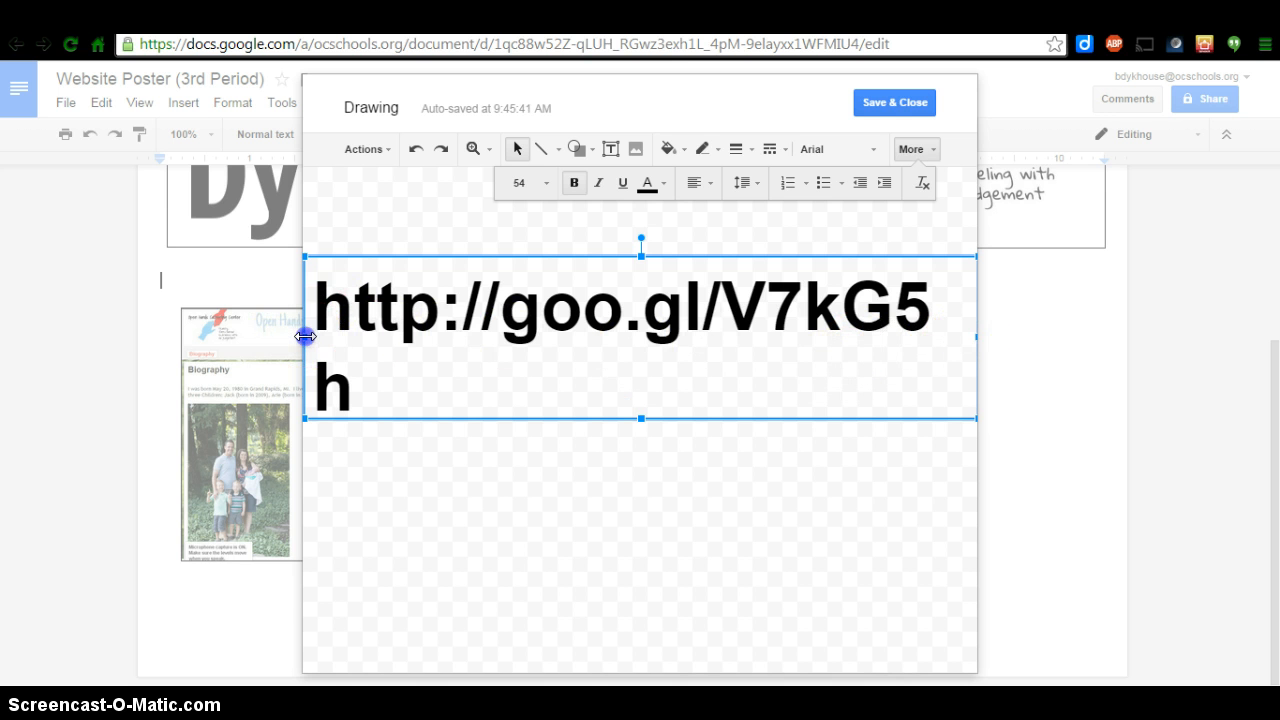
left_click_drag(304, 336, 979, 311)
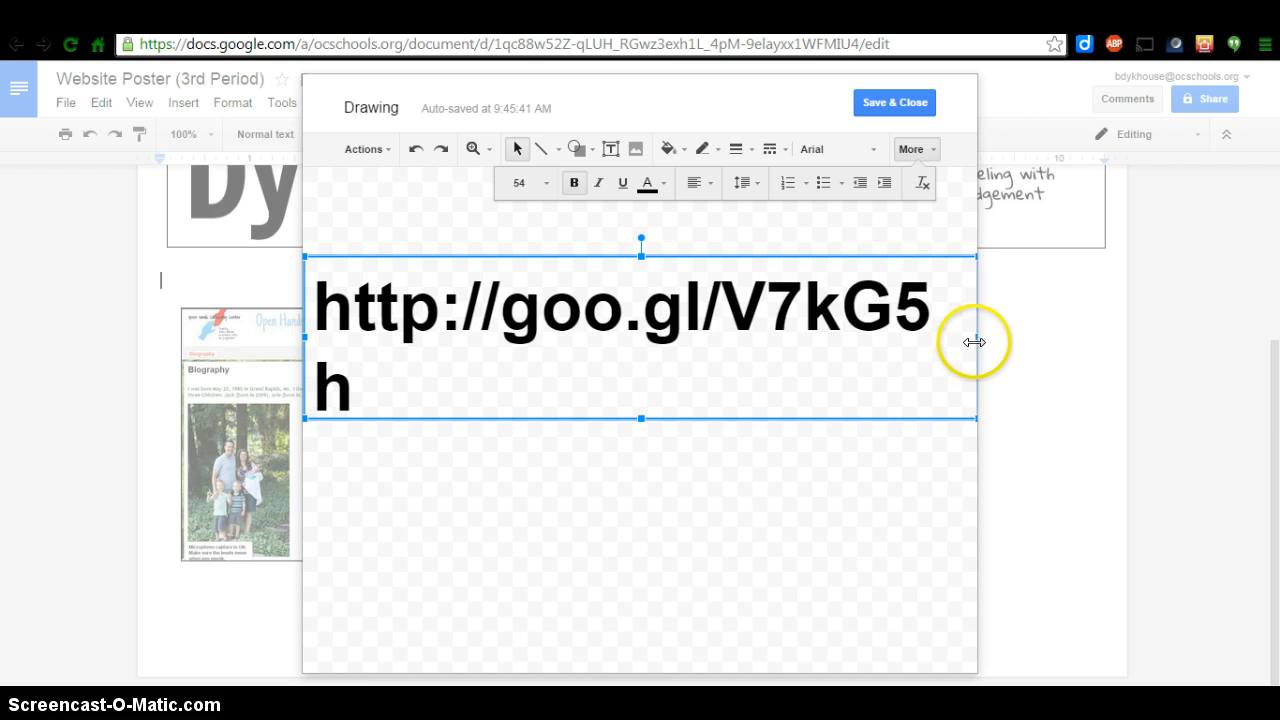
left_click_drag(975, 341, 978, 341)
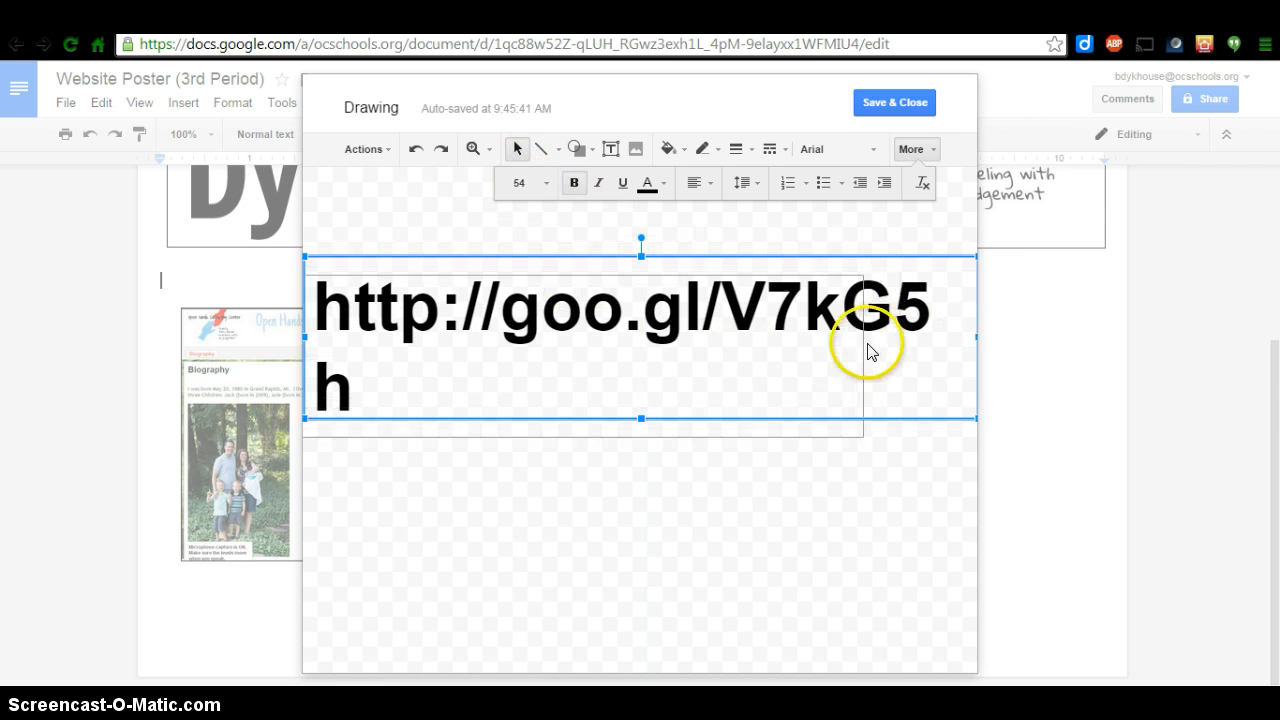
left_click_drag(968, 342, 974, 341)
Step: Set the font size of the whole short URL to 53
triple_click(782, 297)
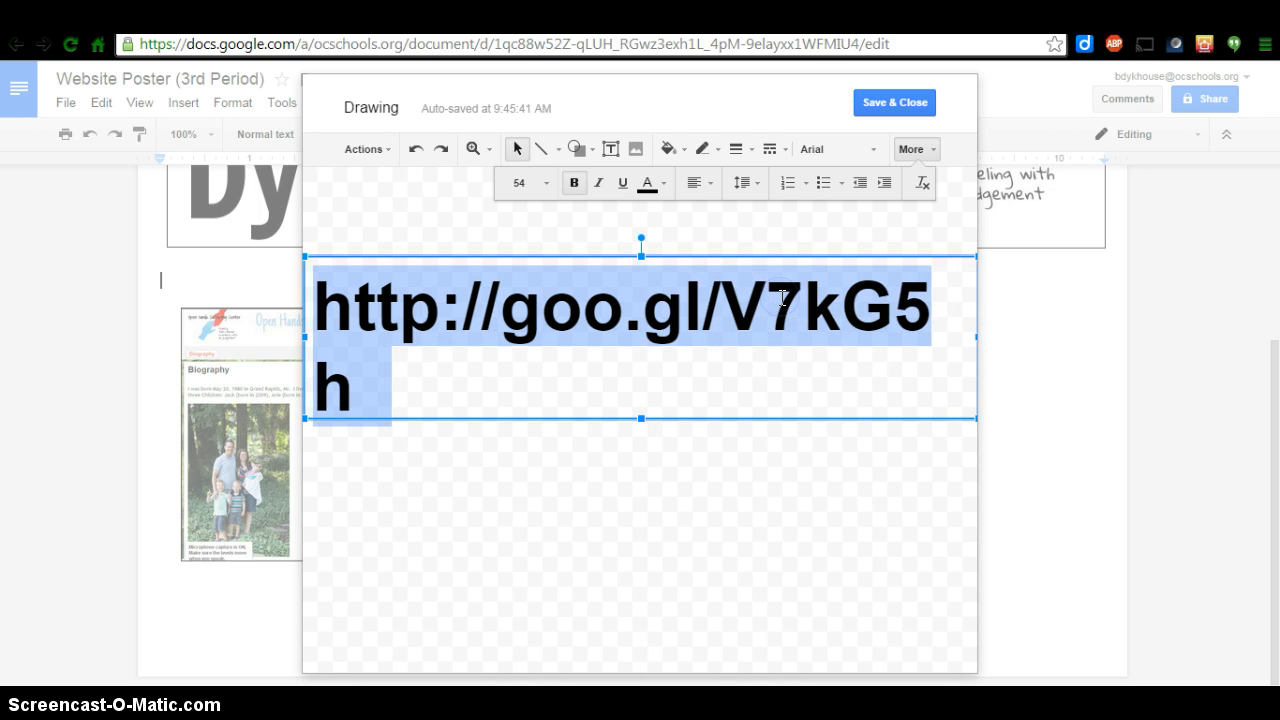
left_click(551, 189)
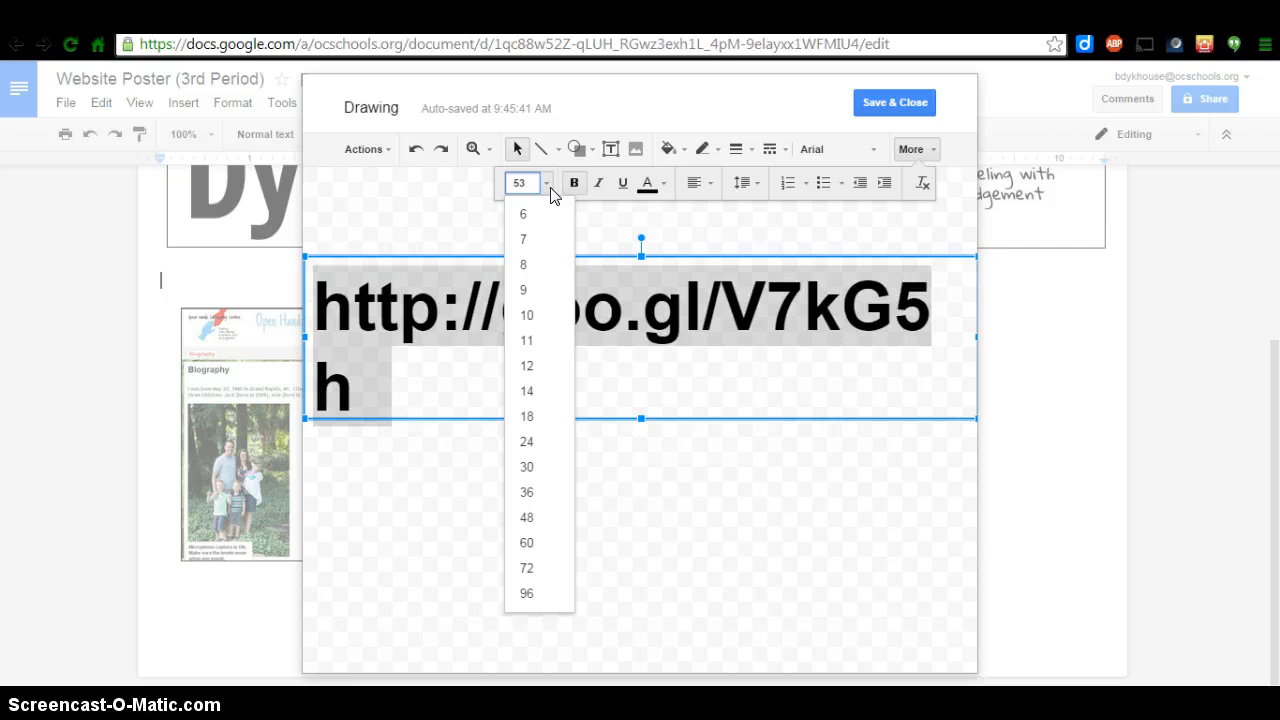
key("Return")
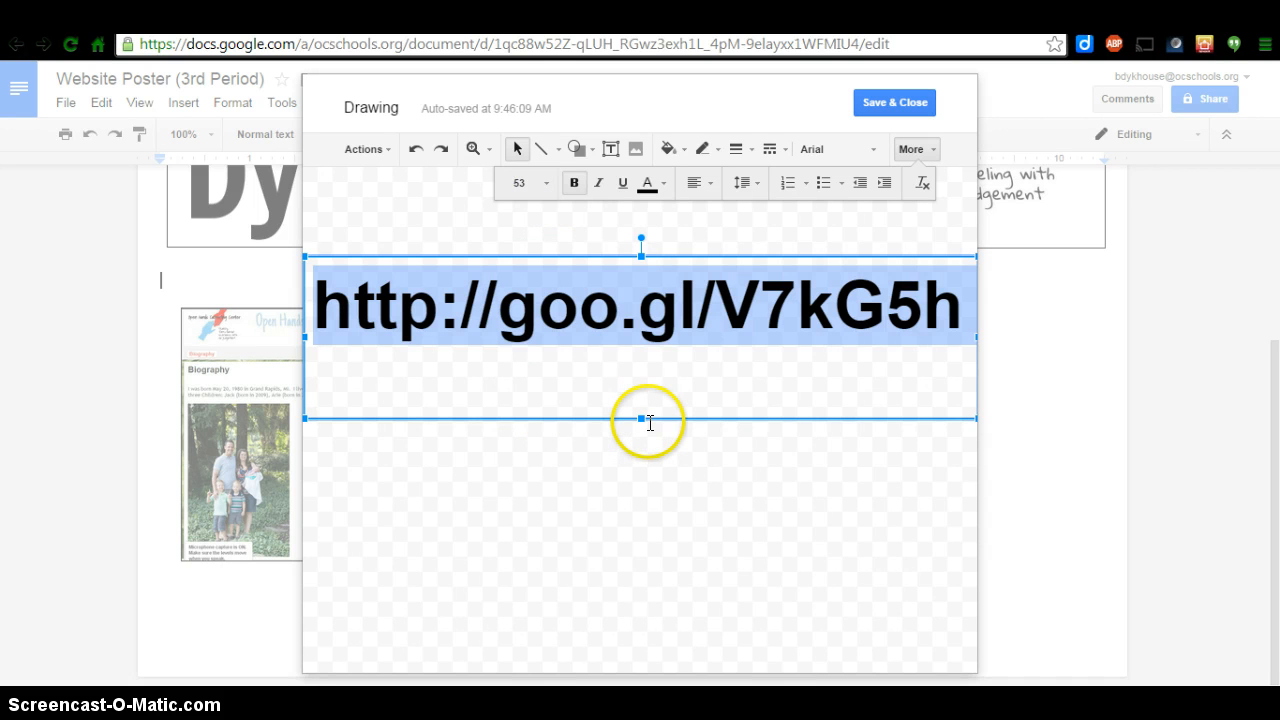
Step: Reduce the URL text box's height to fit its single line, and save the drawing into the poster
left_click_drag(641, 420, 634, 347)
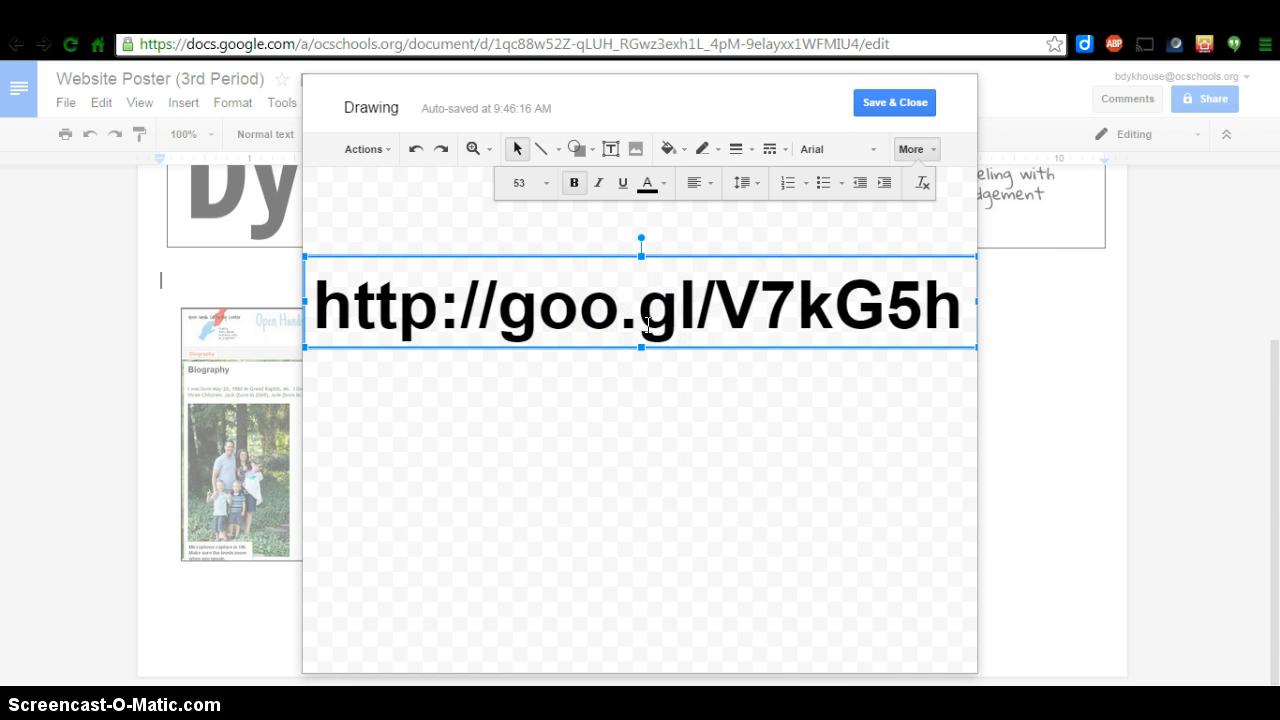
left_click(900, 104)
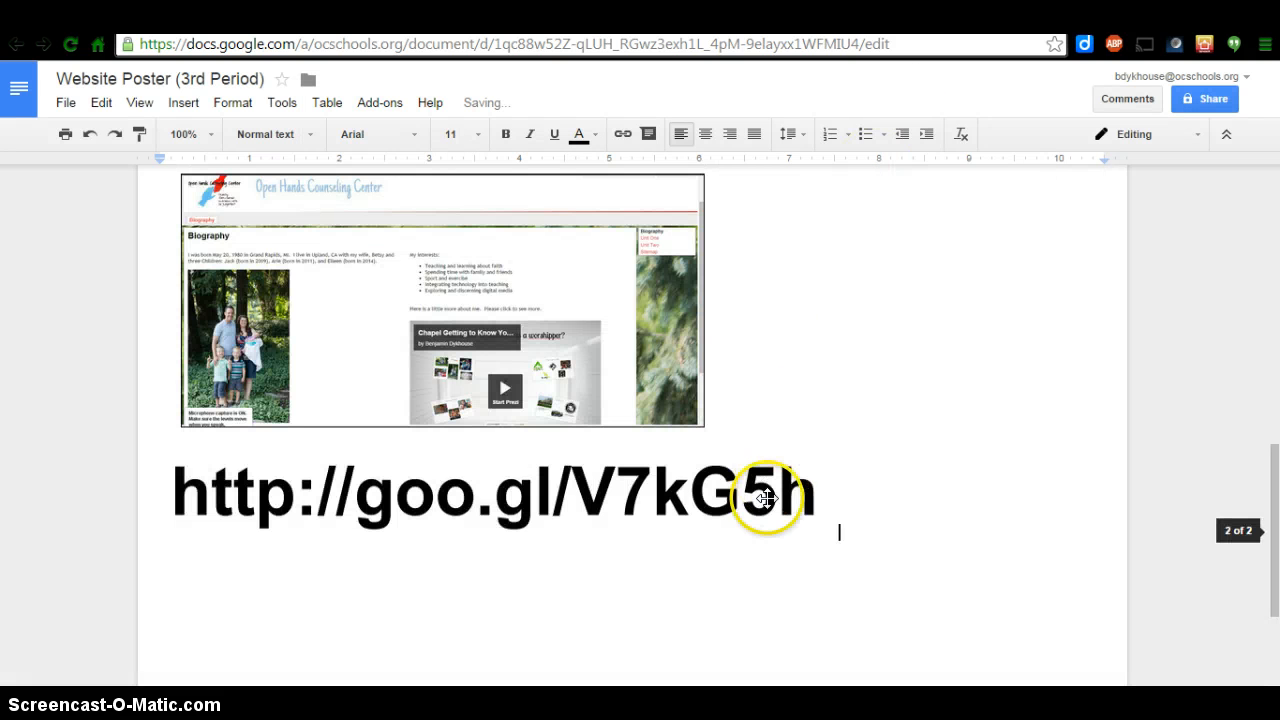
Step: Set the URL drawing to wrap text and move it to the lower-right corner of the poster's first page
left_click(652, 492)
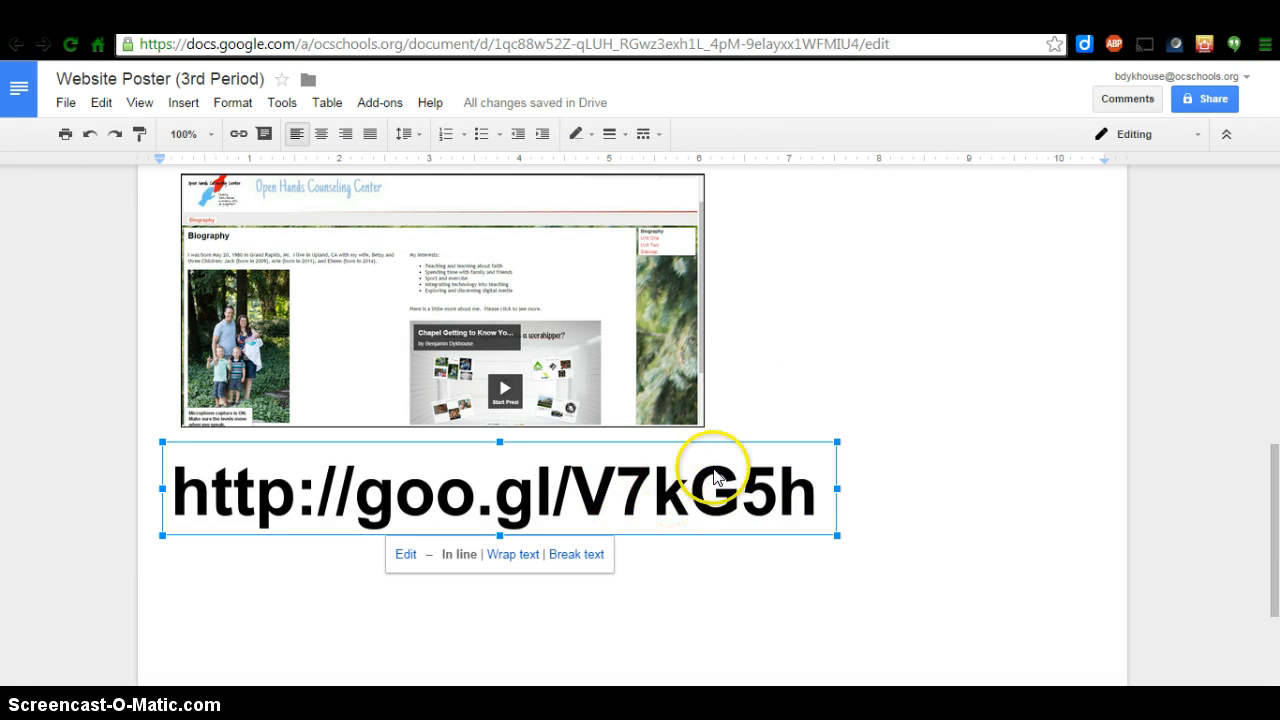
scroll(770, 510, "up", 8)
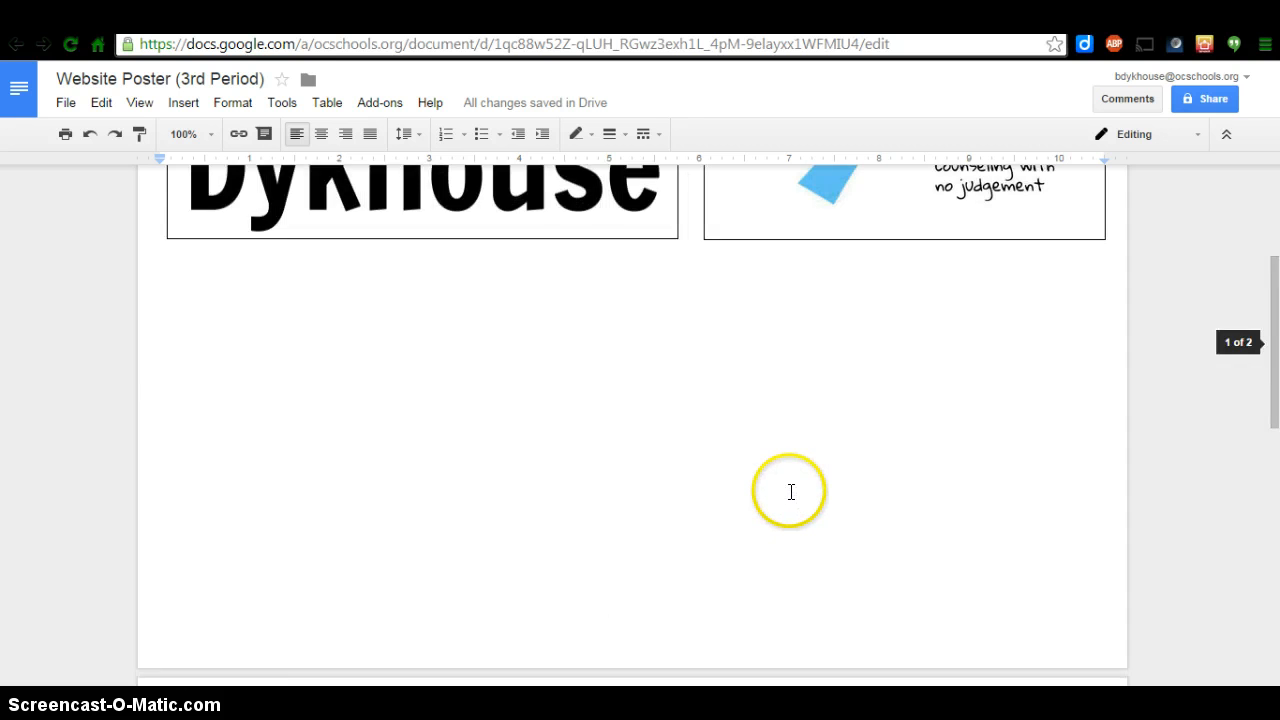
scroll(785, 500, "down", 7)
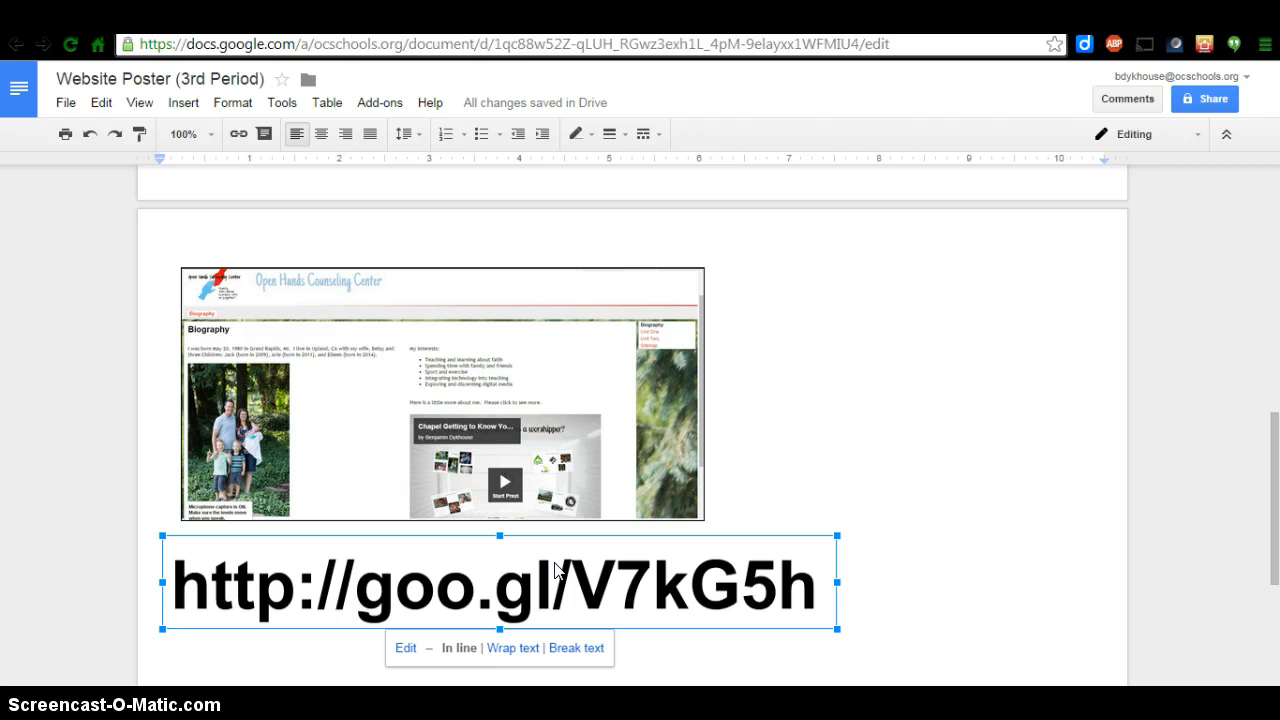
left_click(514, 648)
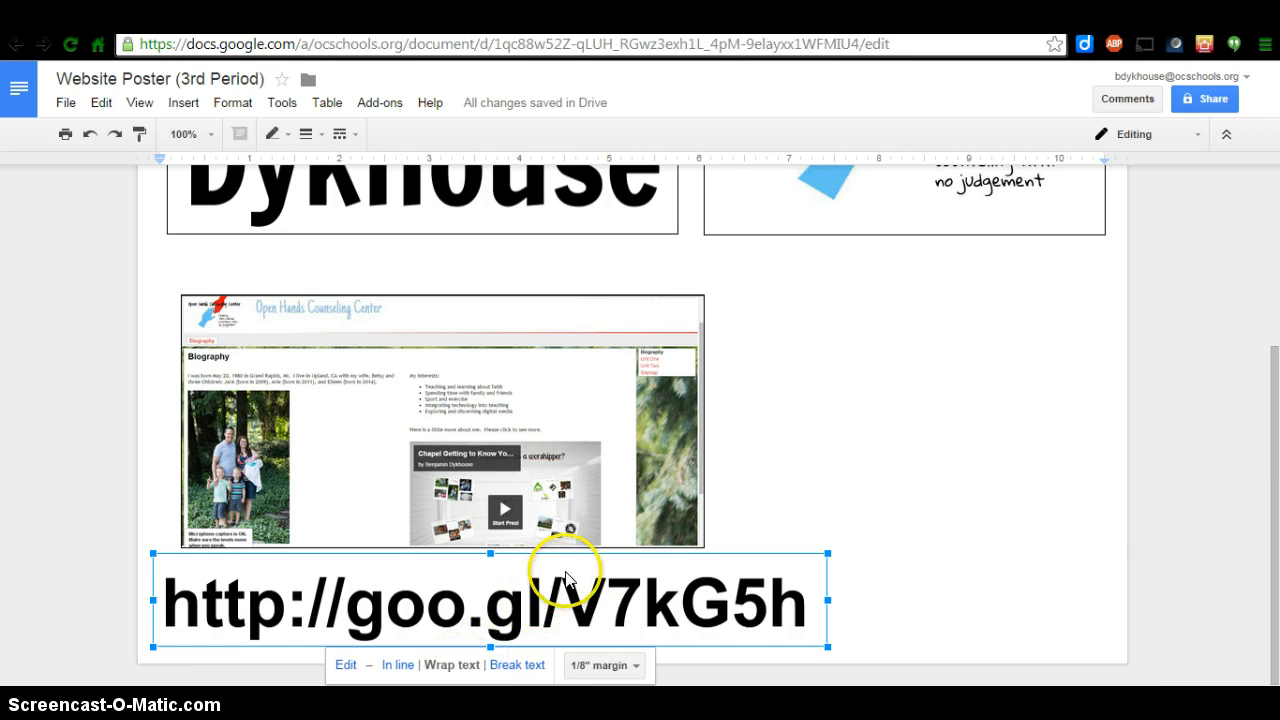
left_click(621, 577)
mouse_move(621, 577)
left_mouse_down()
mouse_move(700, 600)
mouse_move(829, 600)
mouse_move(880, 578)
mouse_move(846, 581)
left_mouse_up()
Step: Shrink the homepage screenshot slightly and move it to the horizontal middle of the page, above the URL
left_click(600, 430)
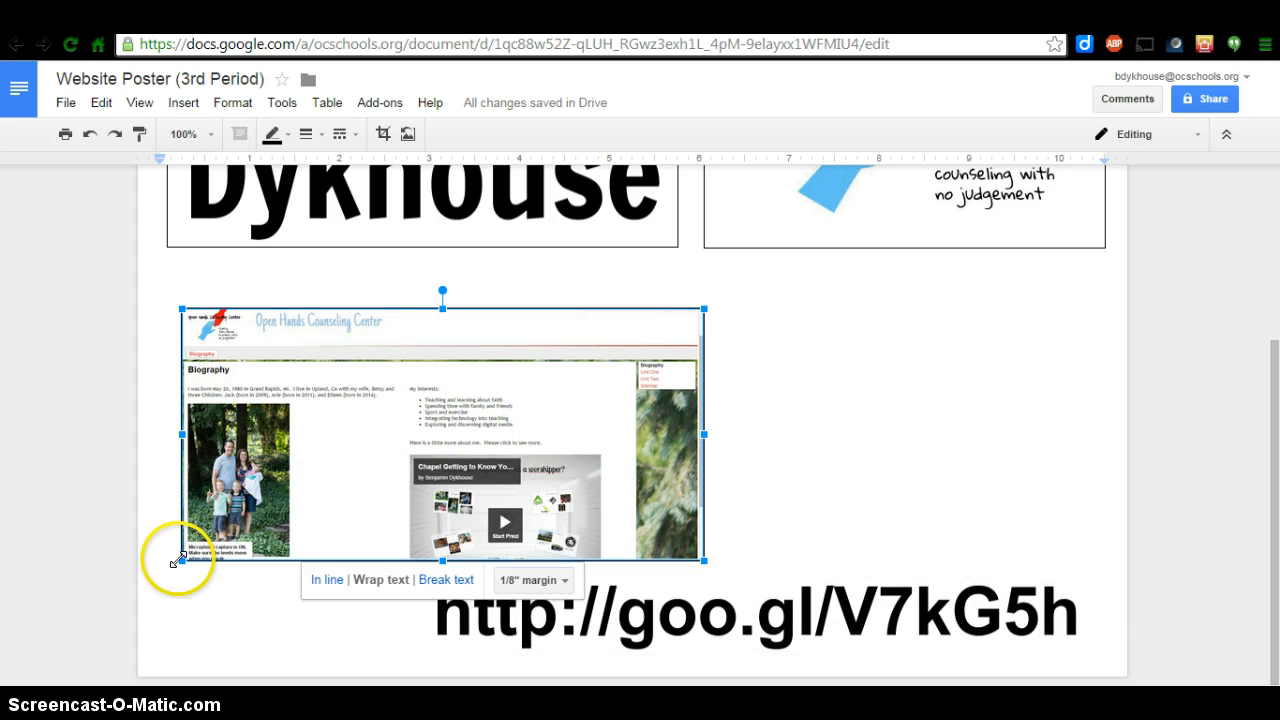
left_click_drag(182, 560, 224, 540)
mouse_move(540, 436)
left_mouse_down()
mouse_move(523, 423)
mouse_move(563, 420)
left_mouse_up()
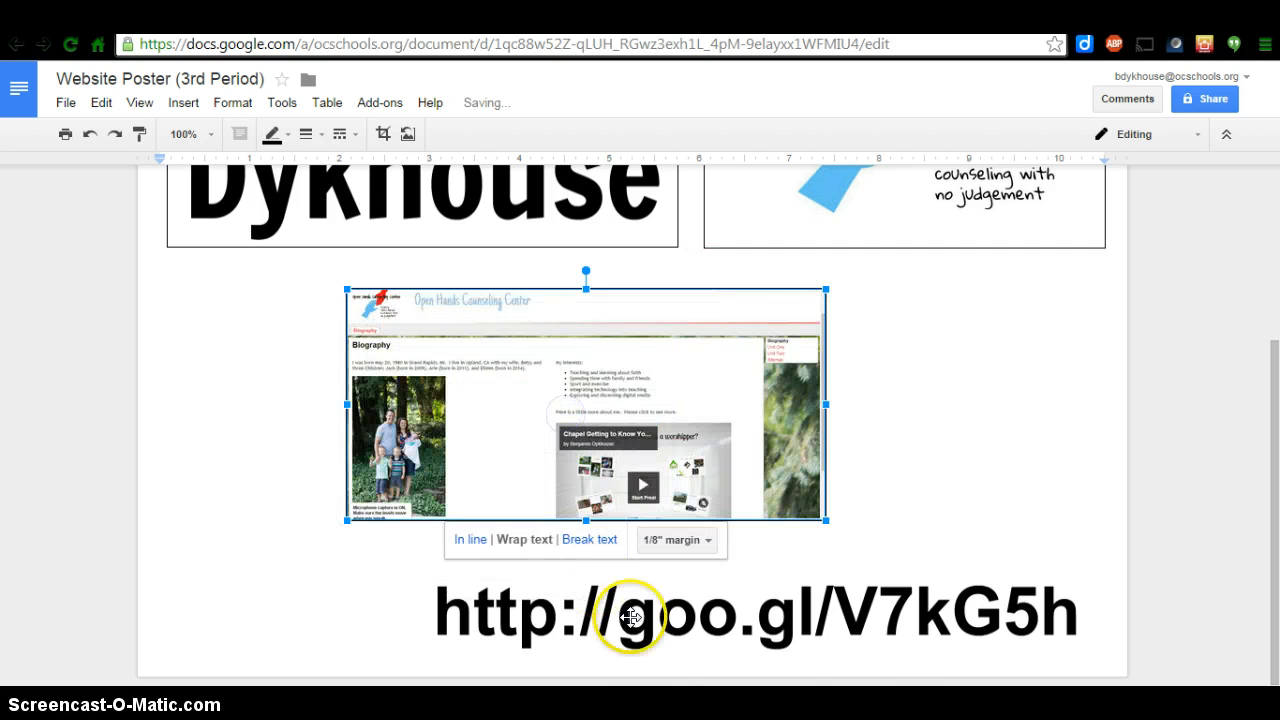
Step: Move the URL drawing so it sits centred beneath the homepage screenshot, and deselect it
left_click(656, 622)
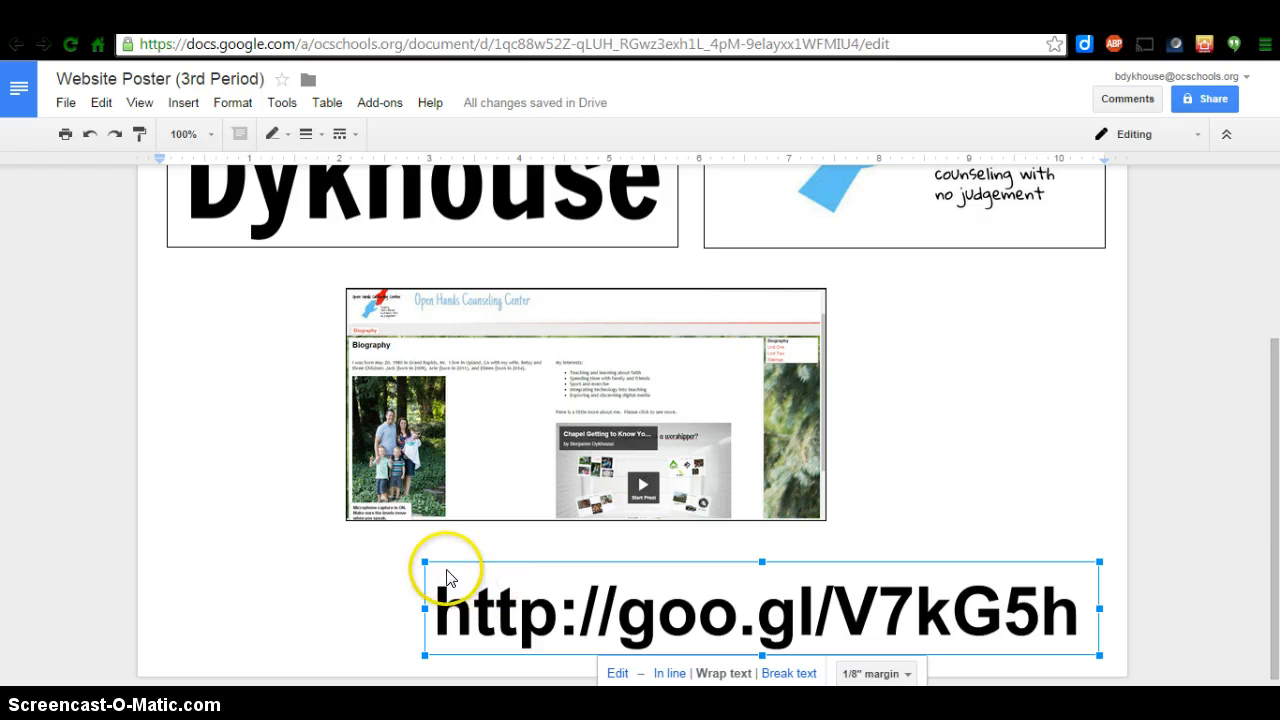
left_click_drag(440, 574, 263, 556)
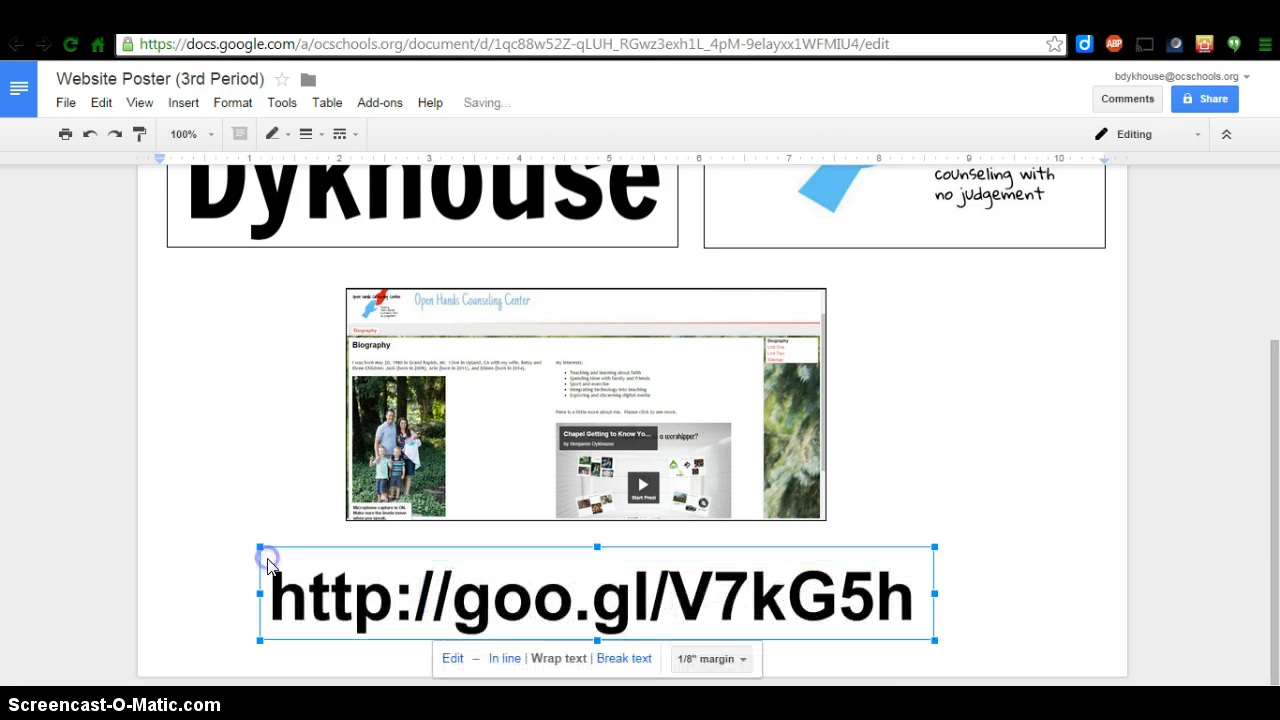
left_click(190, 460)
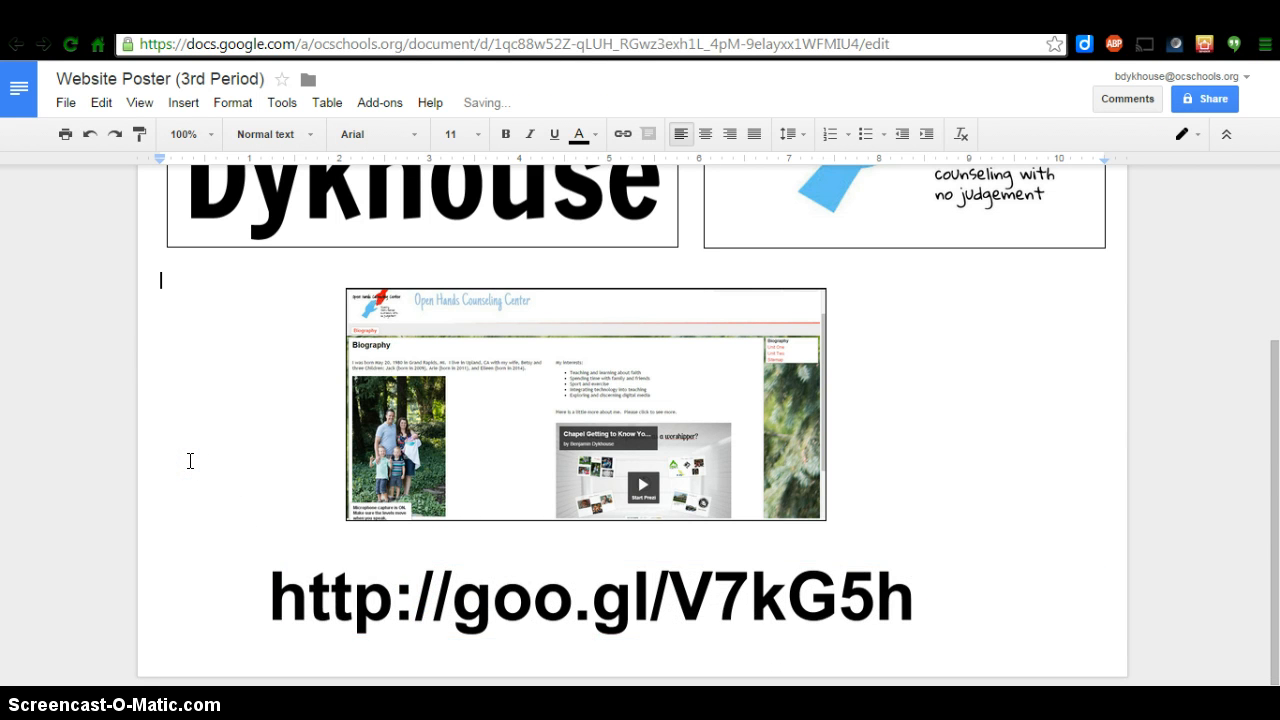
Step: Check the poster's name, logo, screenshot and short URL against the requirements and sample in the Website Poster Instructions document
scroll(189, 460, "up", 3)
left_click(363, 218)
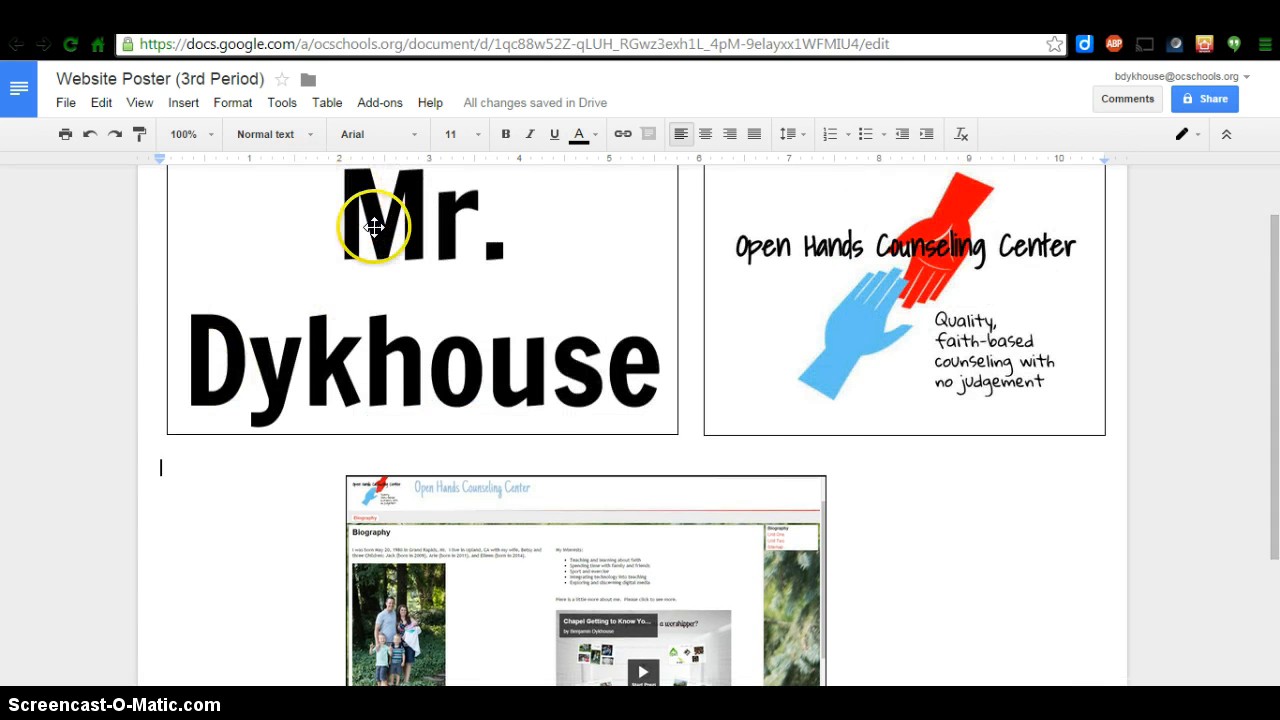
key("ctrl+Tab")
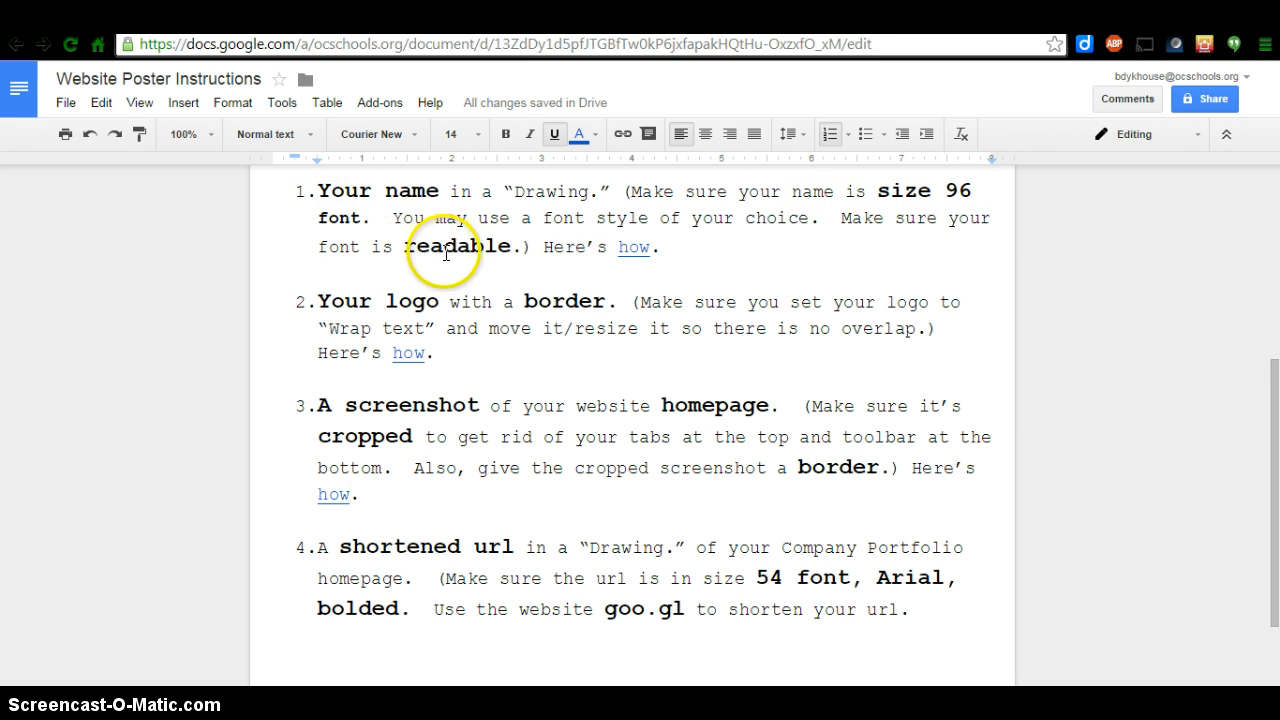
left_click(270, 20)
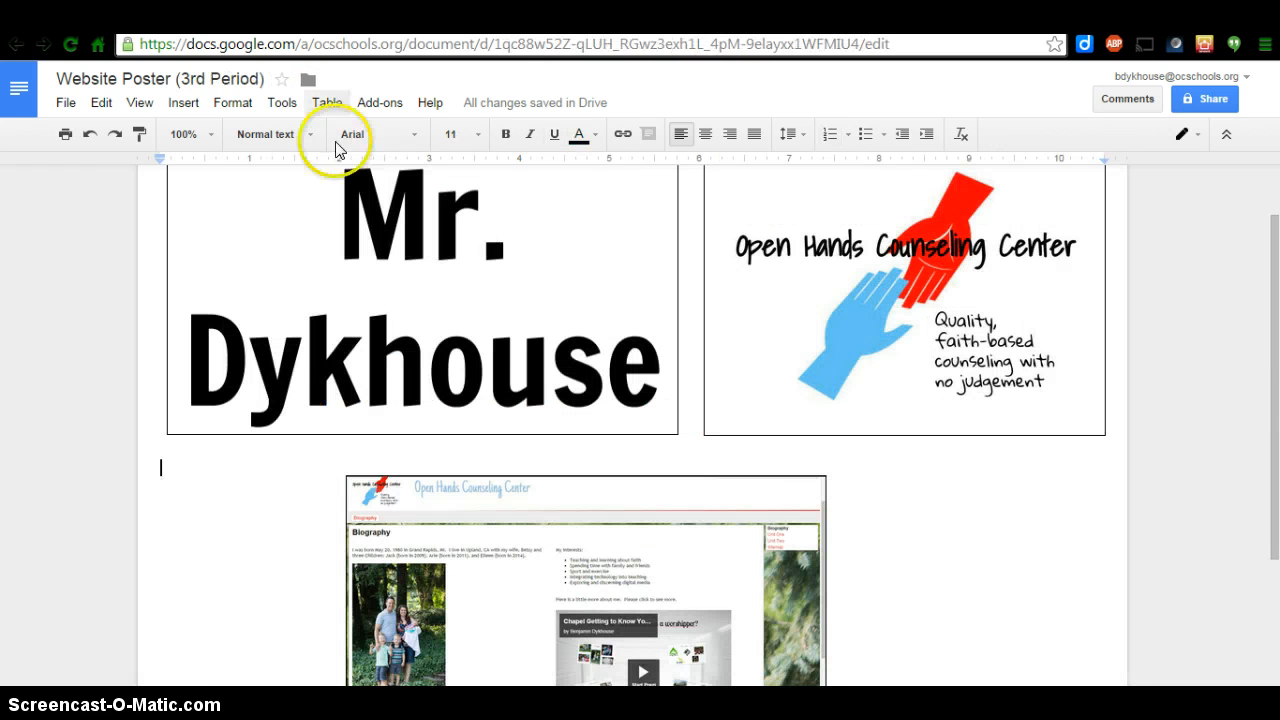
scroll(942, 396, "up", 1)
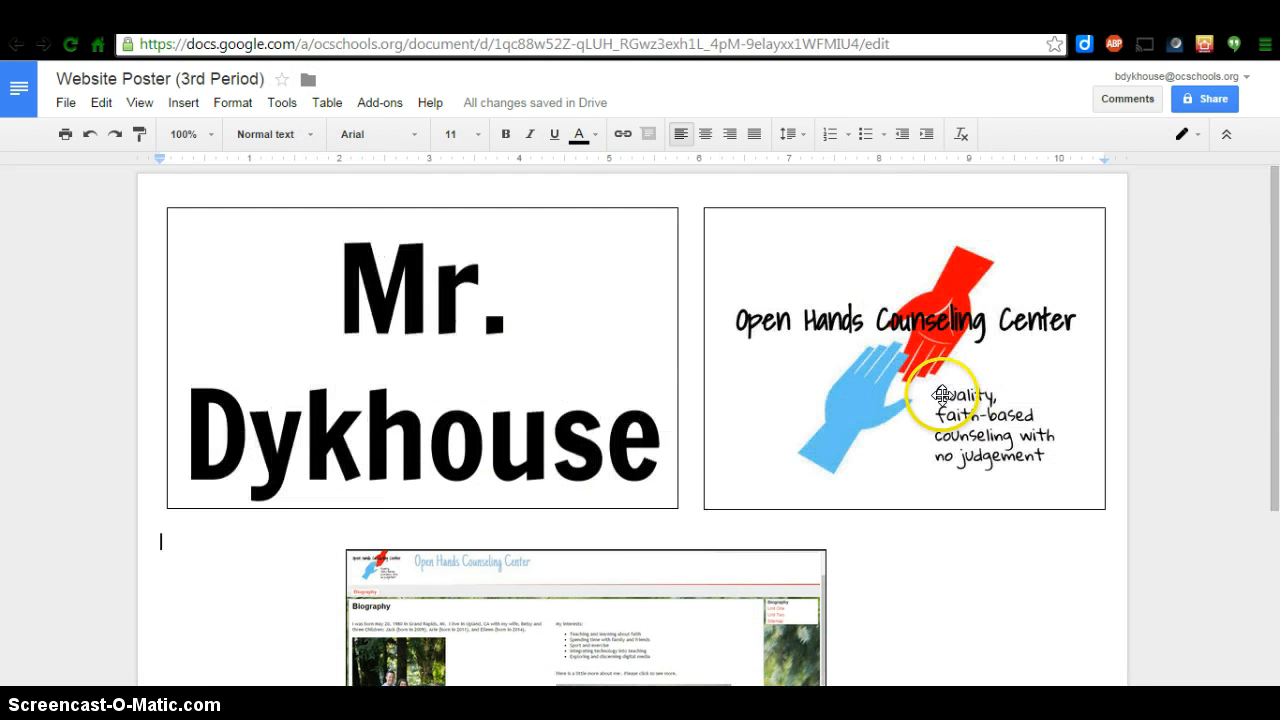
scroll(897, 378, "down", 2)
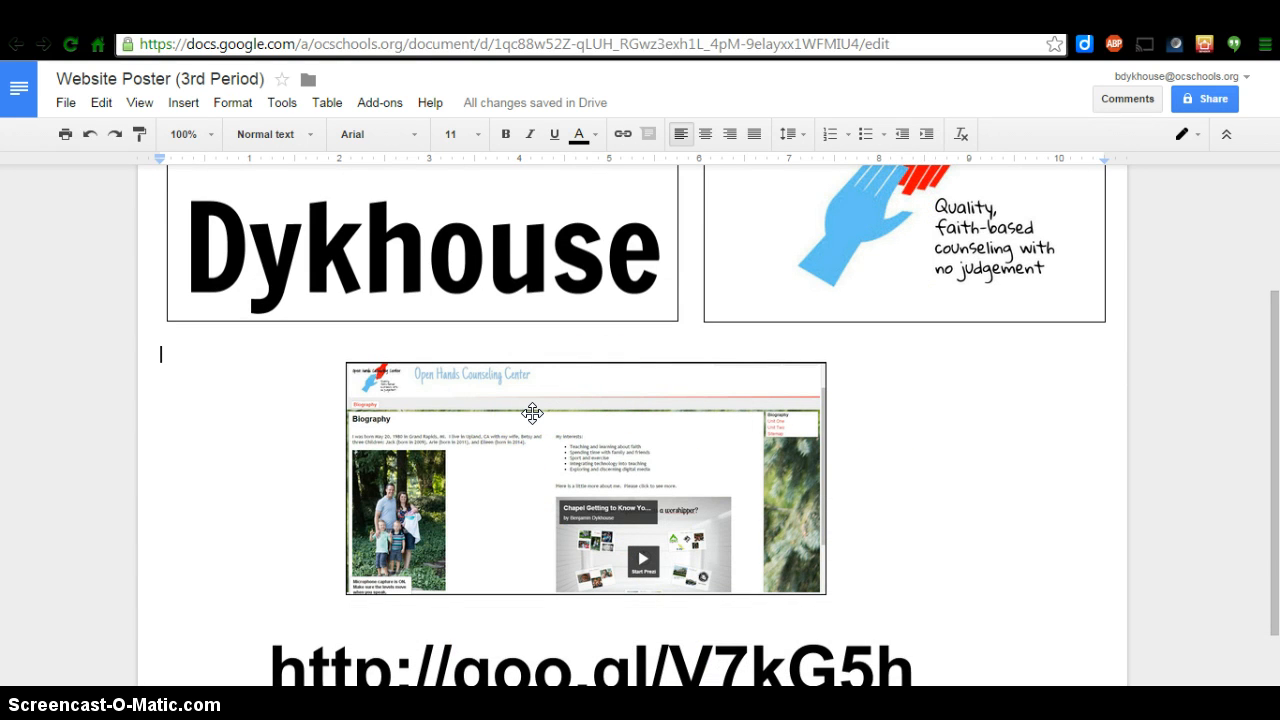
scroll(530, 412, "down", 1)
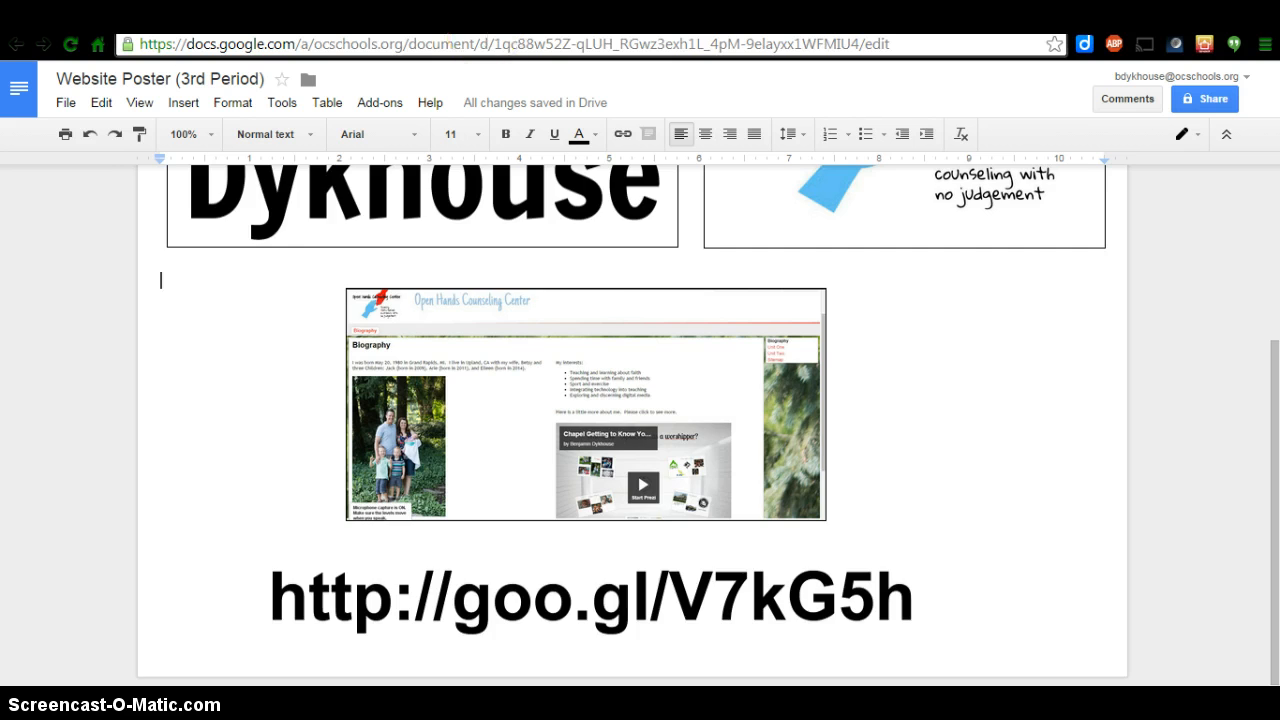
left_click(484, 12)
scroll(571, 400, "down", 2)
scroll(574, 401, "up", 5)
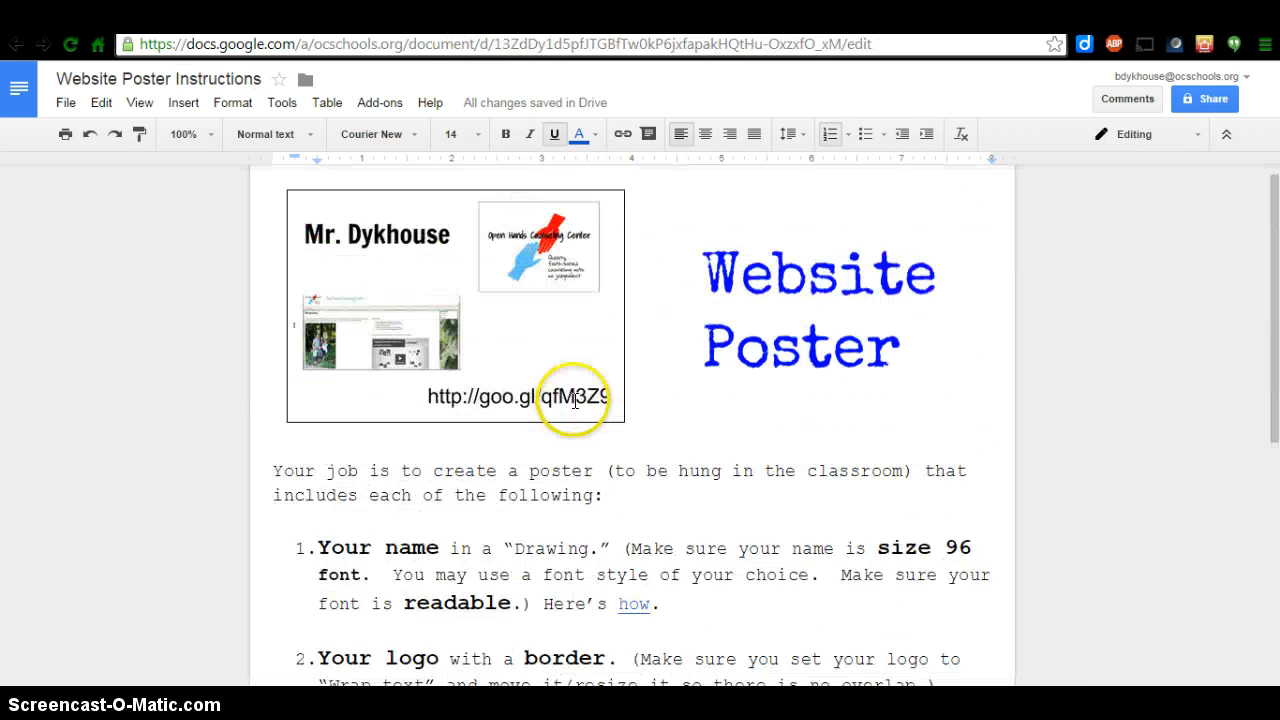
scroll(574, 401, "down", 5)
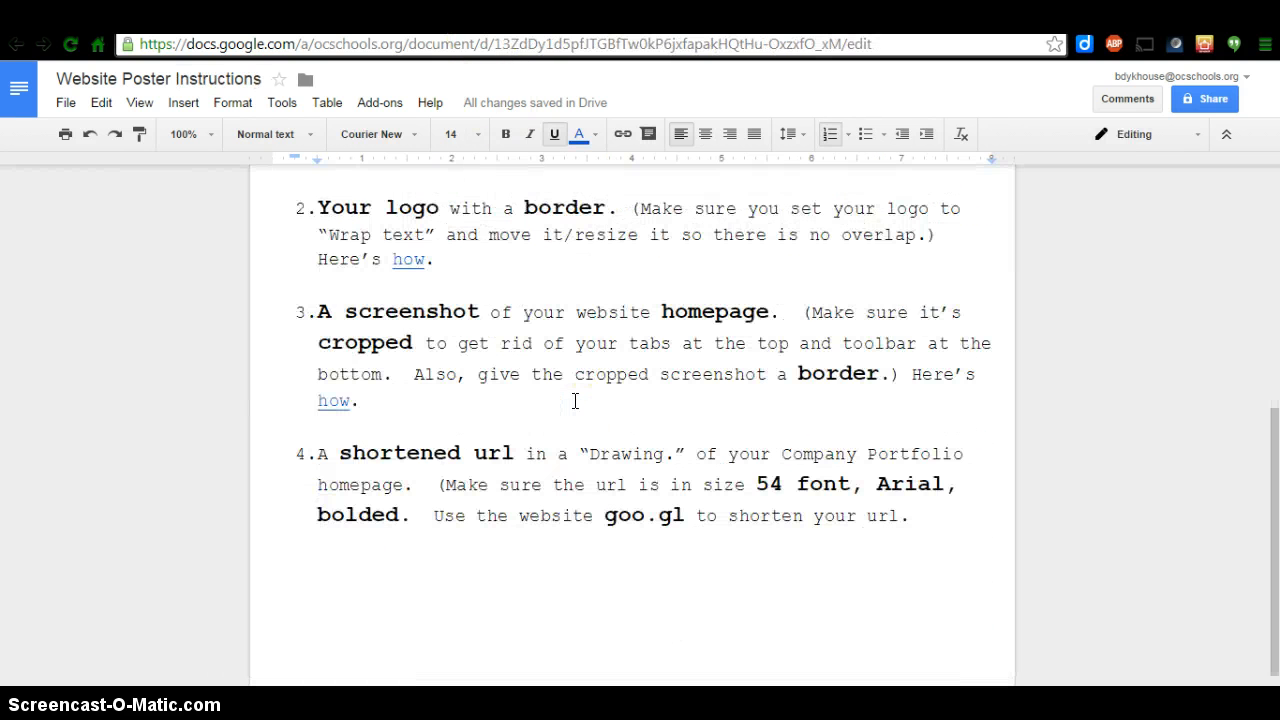
scroll(575, 401, "up", 5)
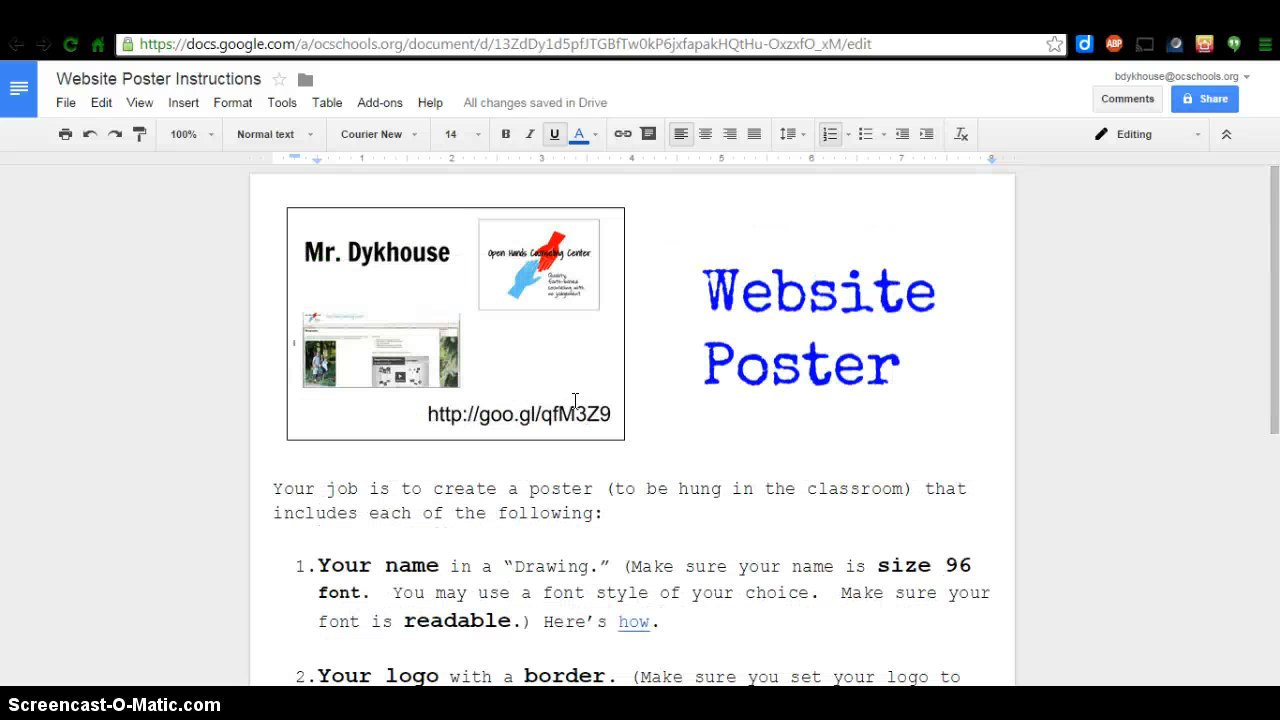